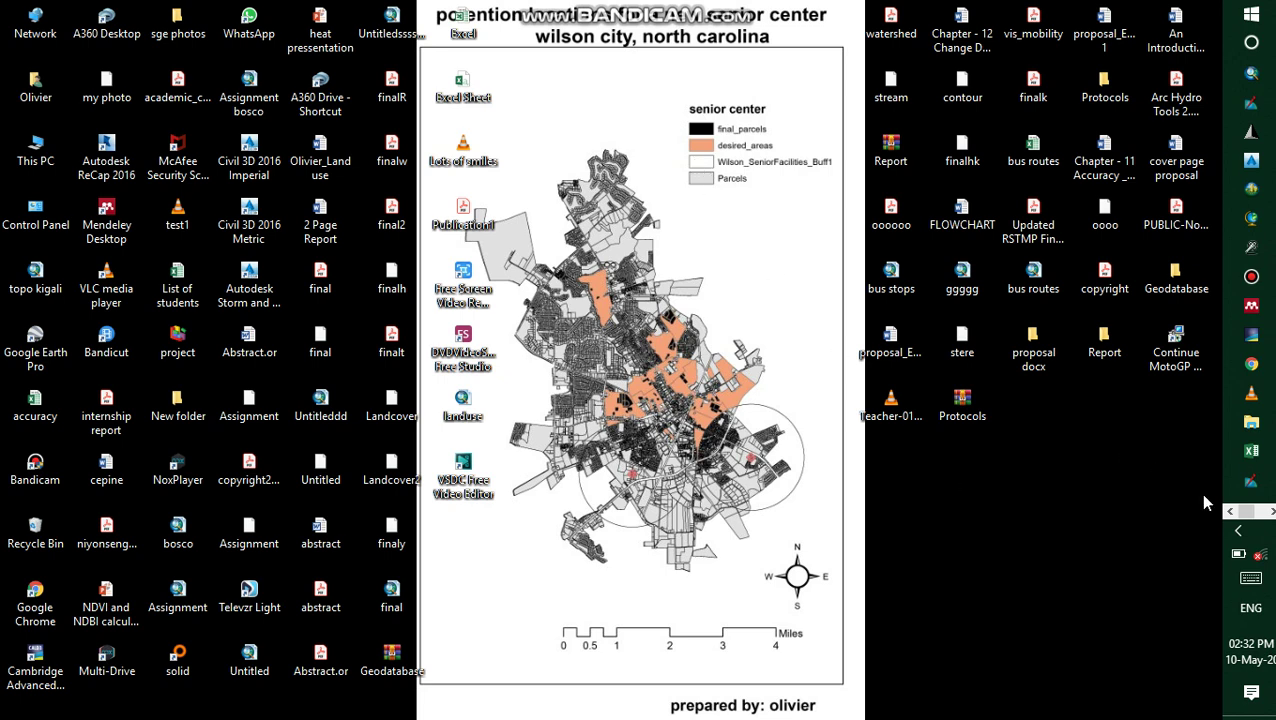
{"action": "left_click", "coordinate": [1085, 520]}
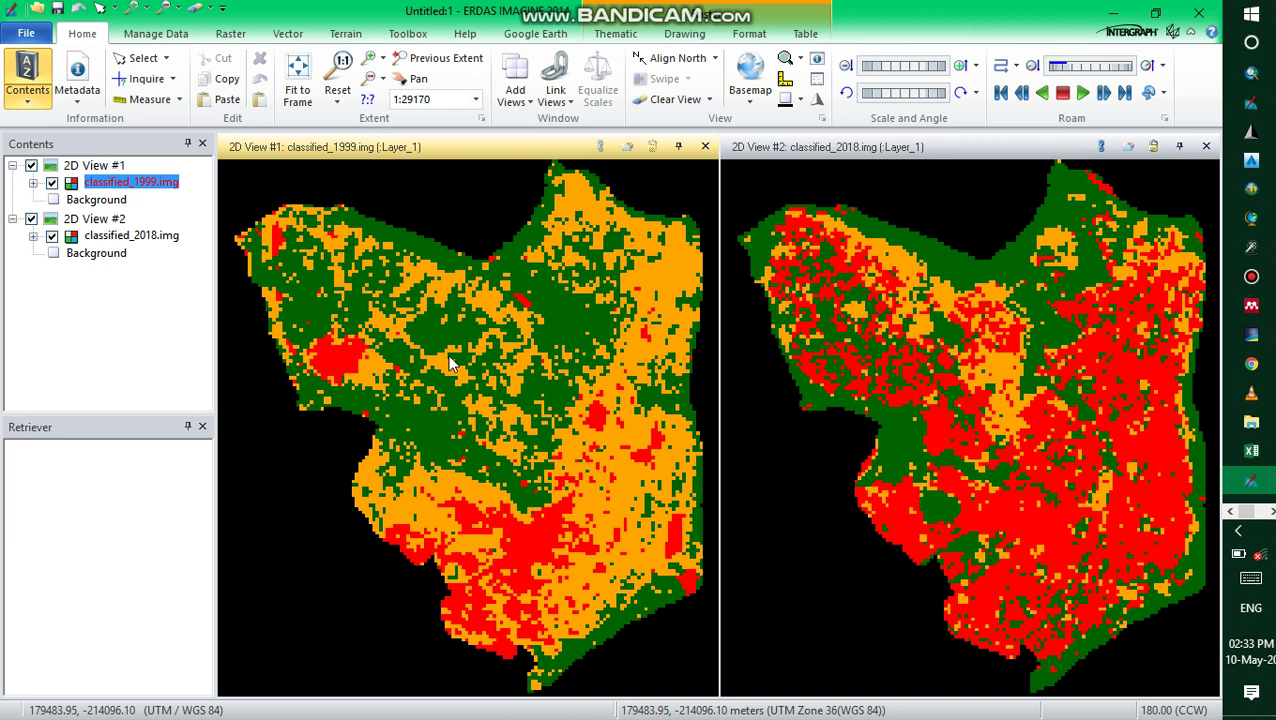
Step: Inspect the classes of classified_1999.img in its attribute table, sorting the Opacity column in descending order, and close the table
{"action": "right_click", "coordinate": [144, 186]}
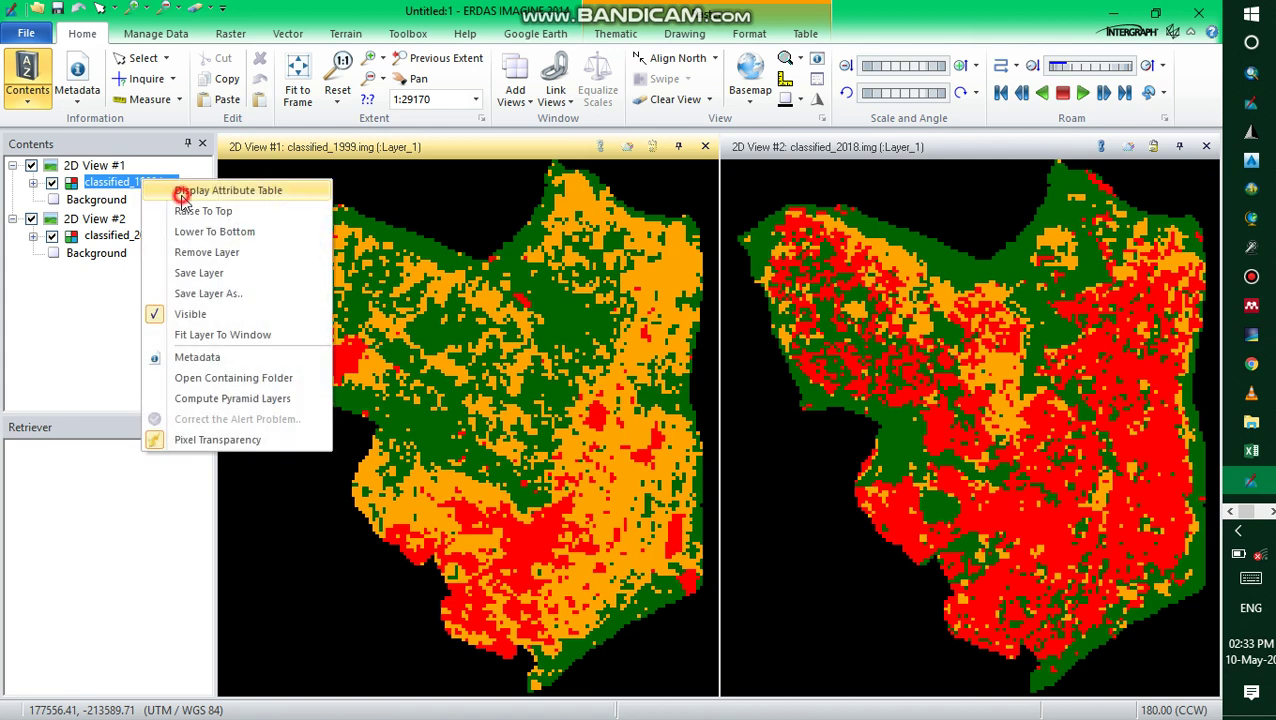
{"action": "left_click", "coordinate": [186, 190]}
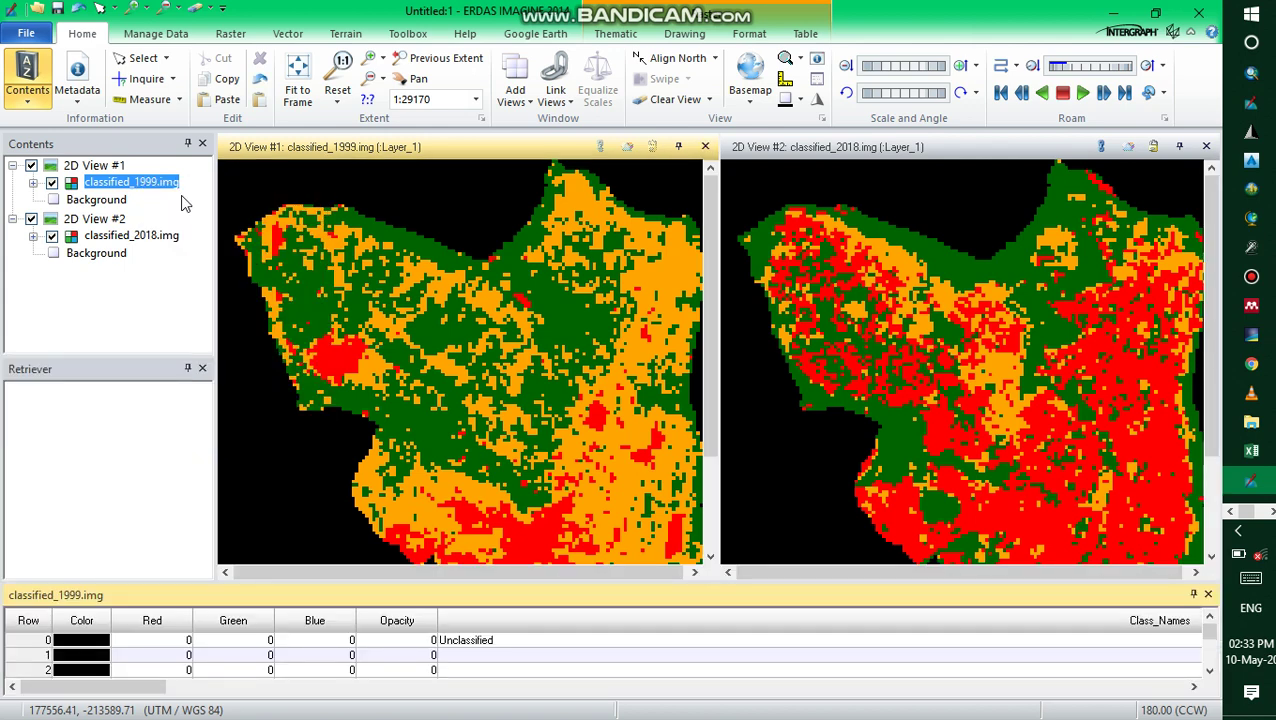
{"action": "right_click", "coordinate": [388, 628]}
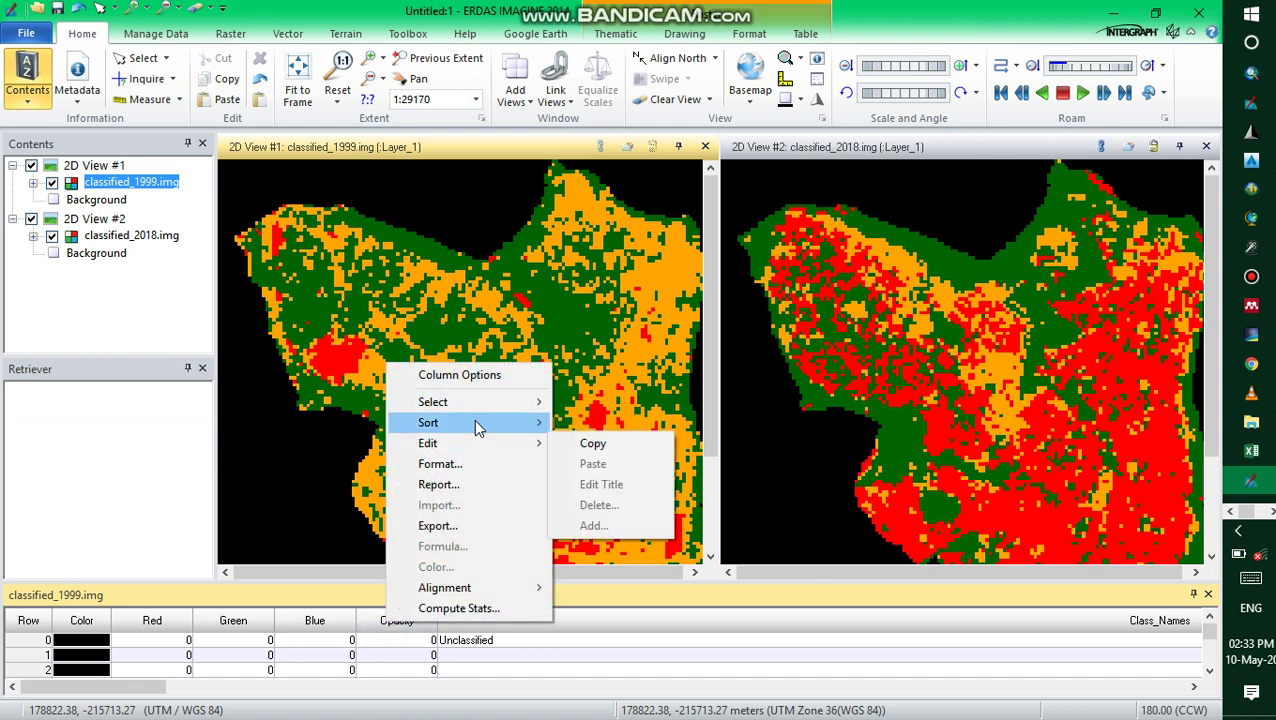
{"action": "mouse_move", "coordinate": [478, 428]}
{"action": "left_click", "coordinate": [588, 466]}
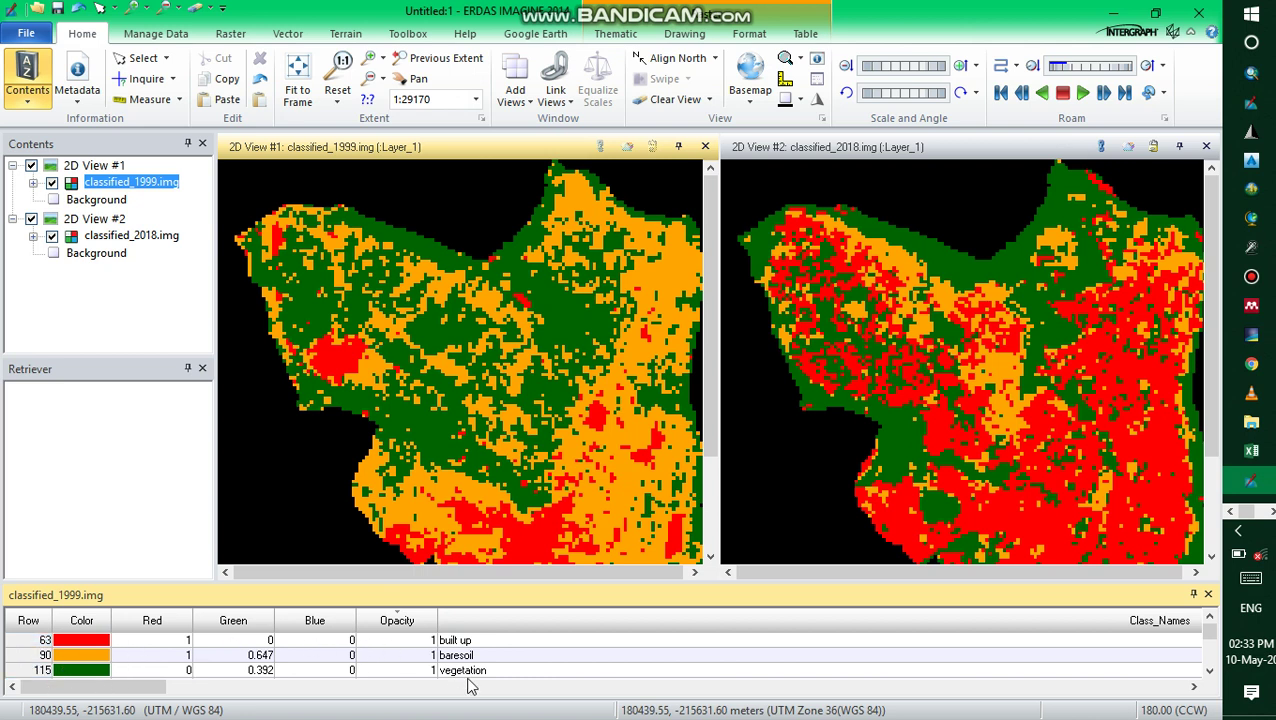
{"action": "left_click", "coordinate": [1208, 595]}
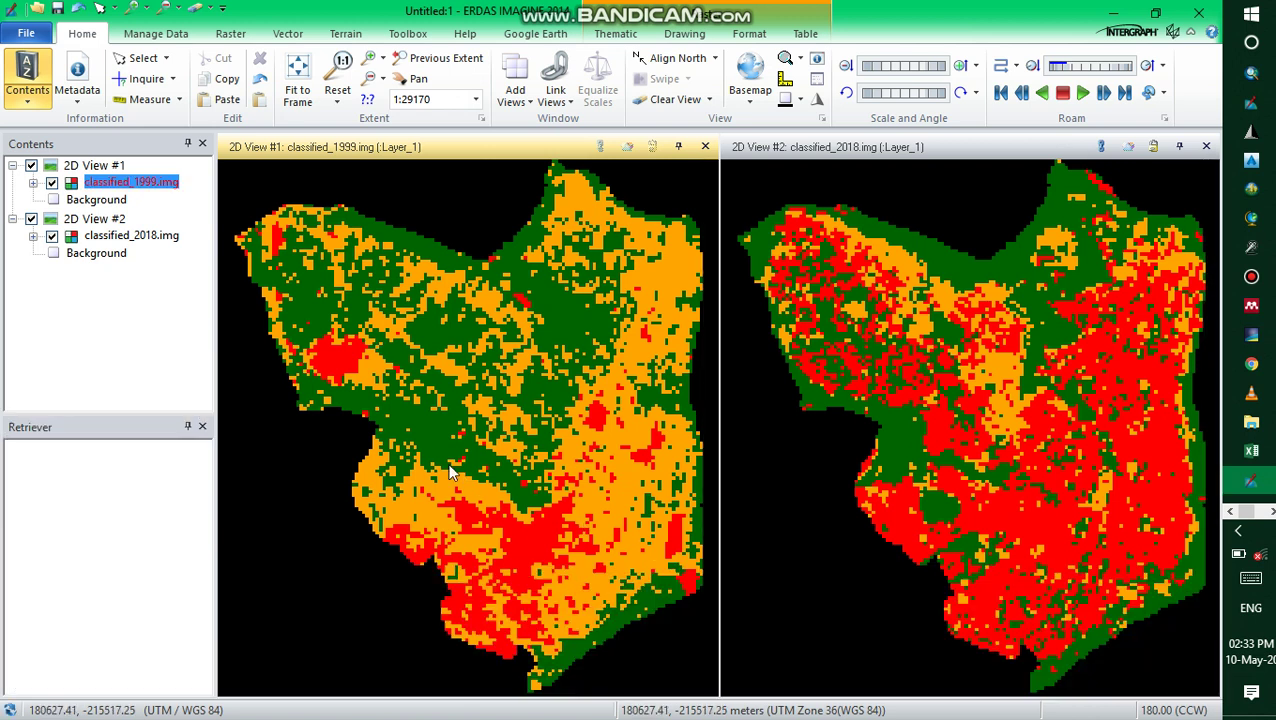
Step: Inspect the classes of classified_2018.img in its attribute table, sorted by Opacity in descending order, and close the table
{"action": "left_click", "coordinate": [137, 244]}
{"action": "right_click", "coordinate": [137, 244]}
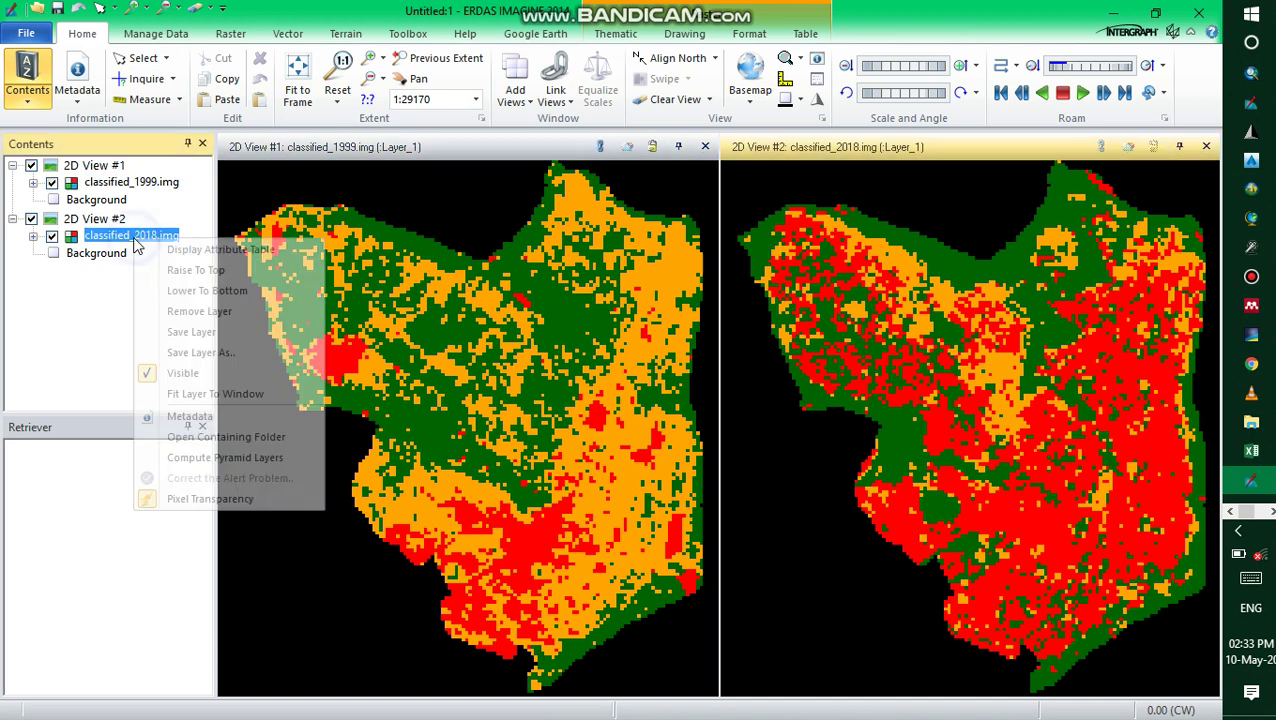
{"action": "left_click", "coordinate": [171, 250]}
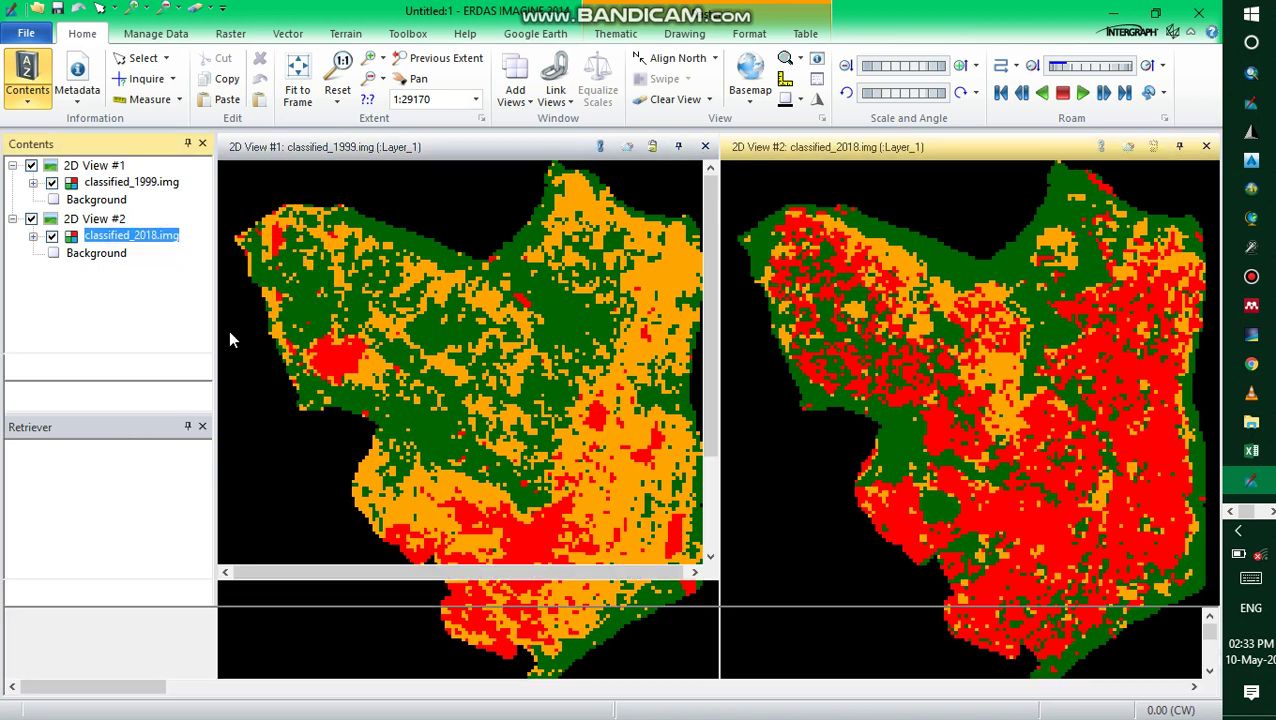
{"action": "right_click", "coordinate": [398, 622]}
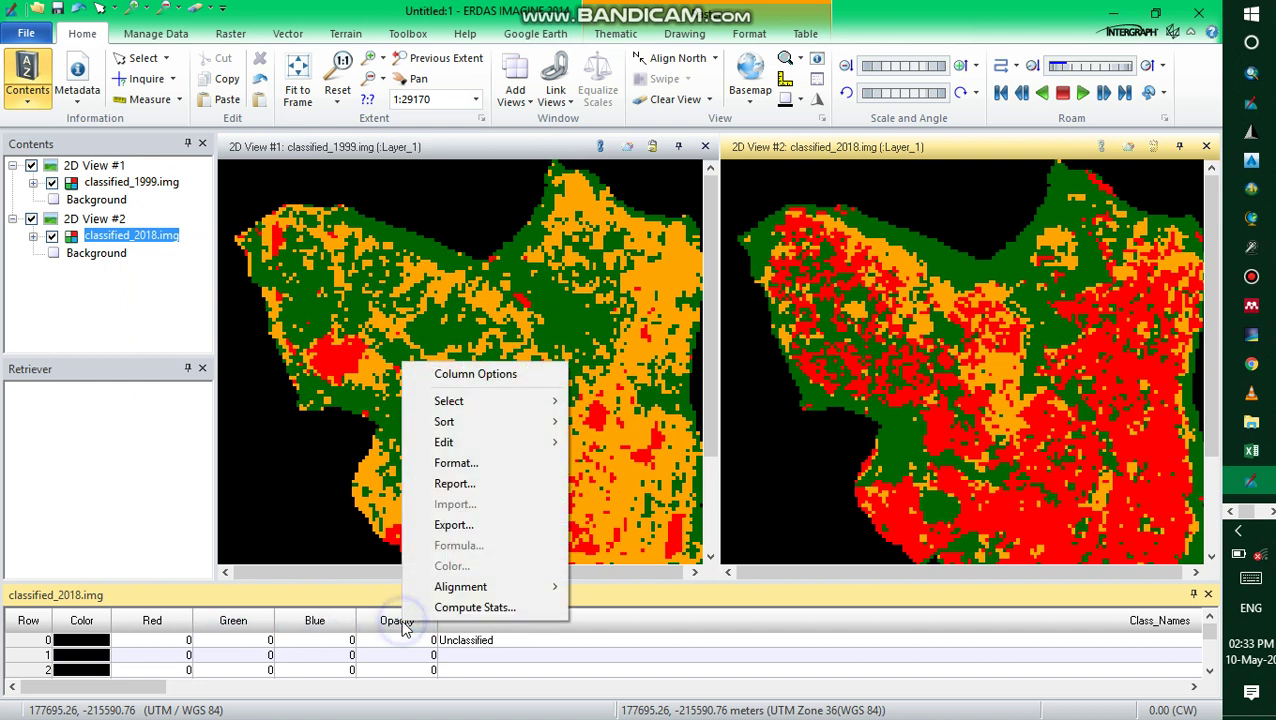
{"action": "mouse_move", "coordinate": [514, 428]}
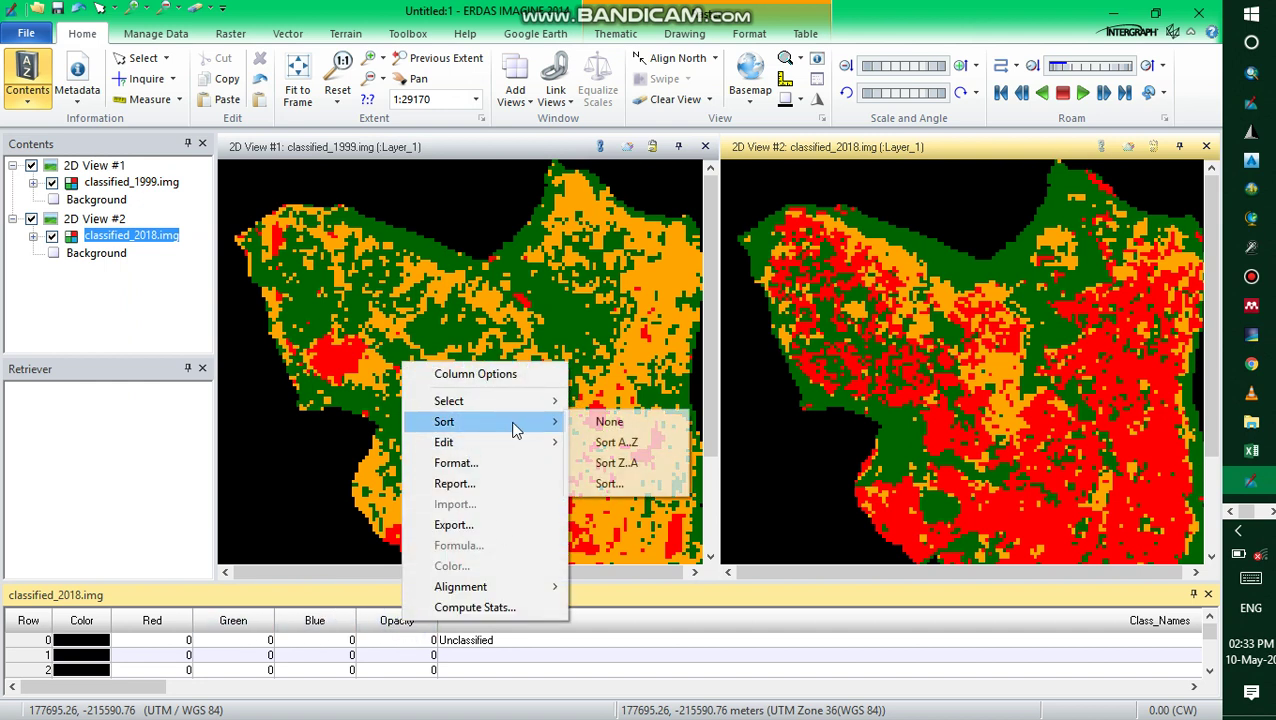
{"action": "left_click", "coordinate": [640, 462]}
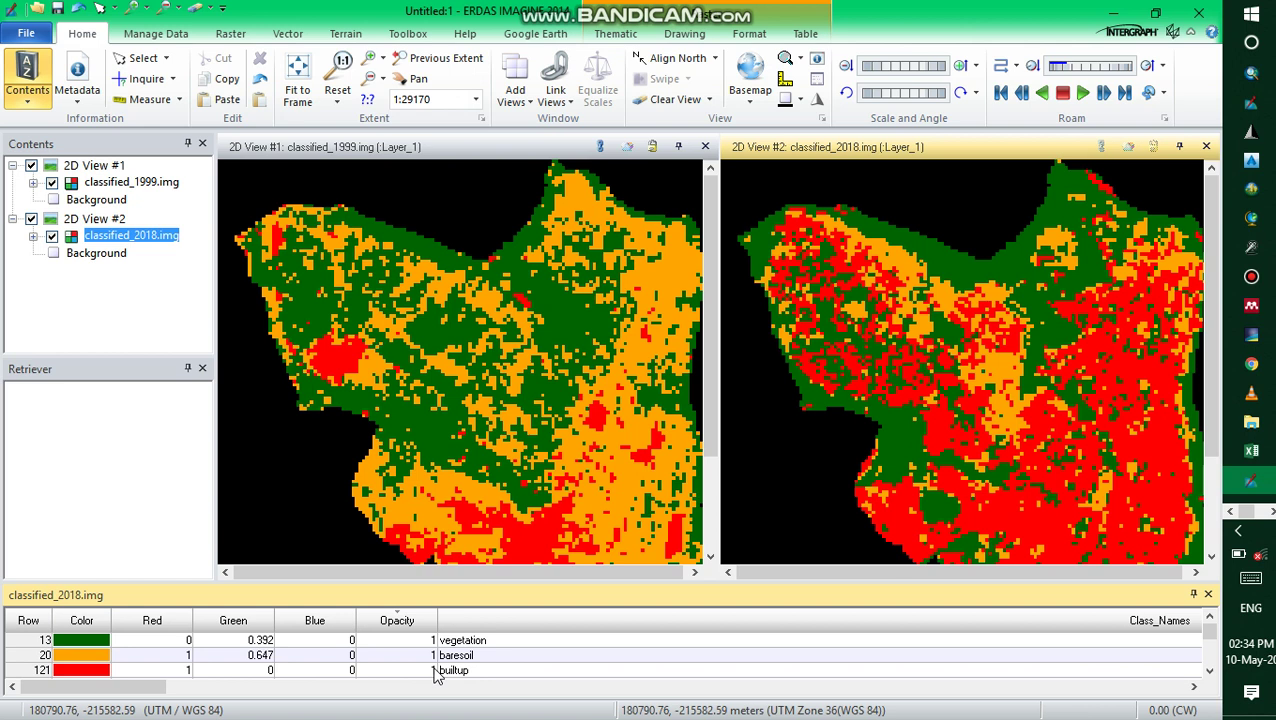
{"action": "left_click", "coordinate": [1193, 595]}
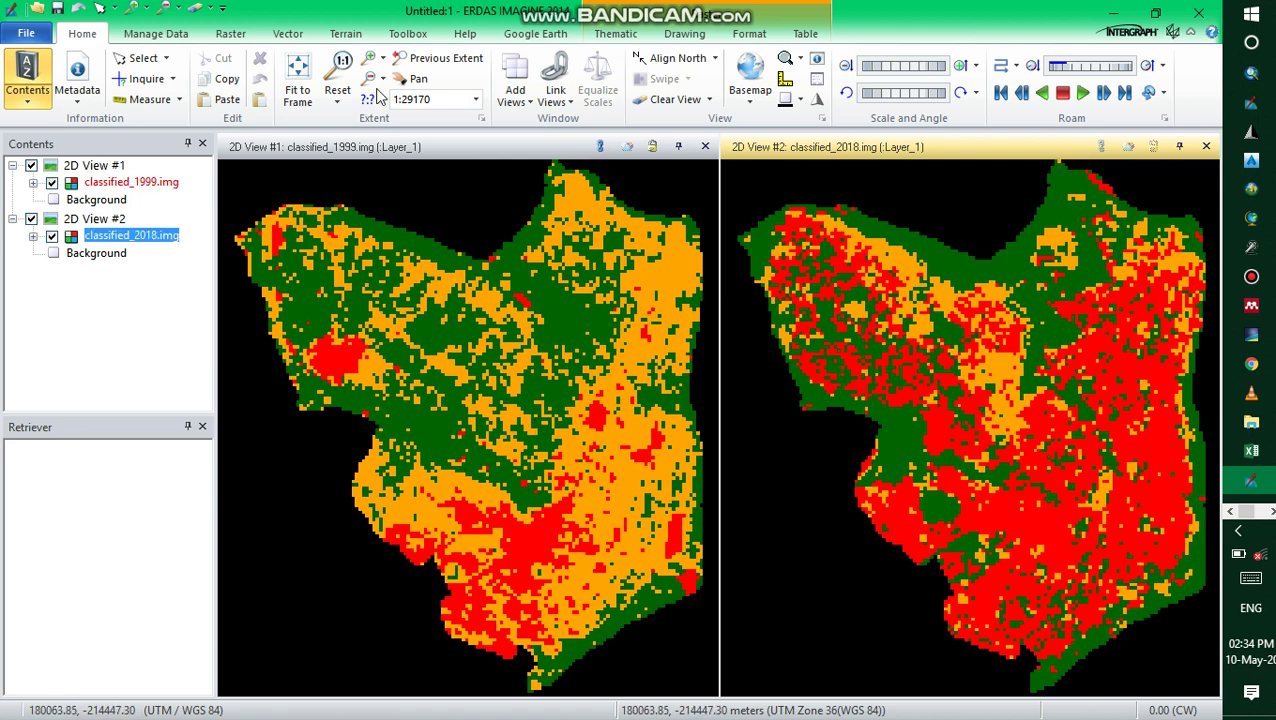
Step: Start a thematic Matrix Union and set classified_1999.img as the first thematic image
{"action": "left_click", "coordinate": [230, 33]}
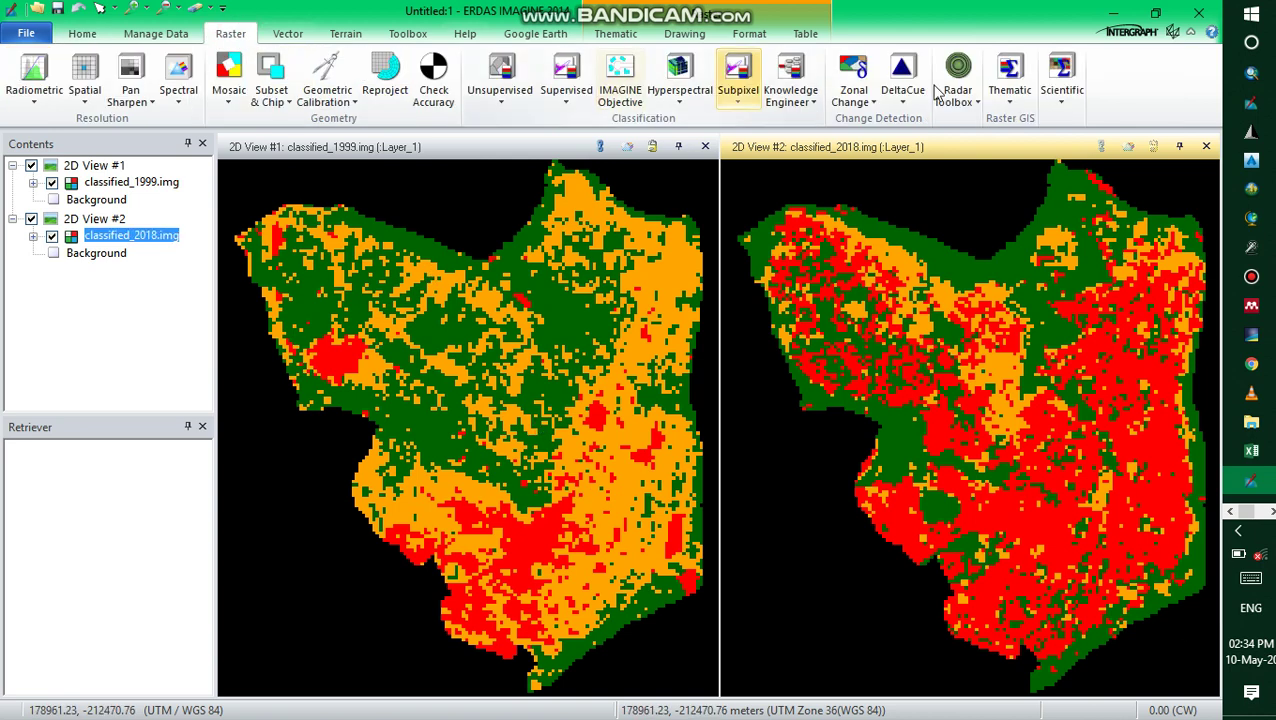
{"action": "left_click", "coordinate": [1013, 98]}
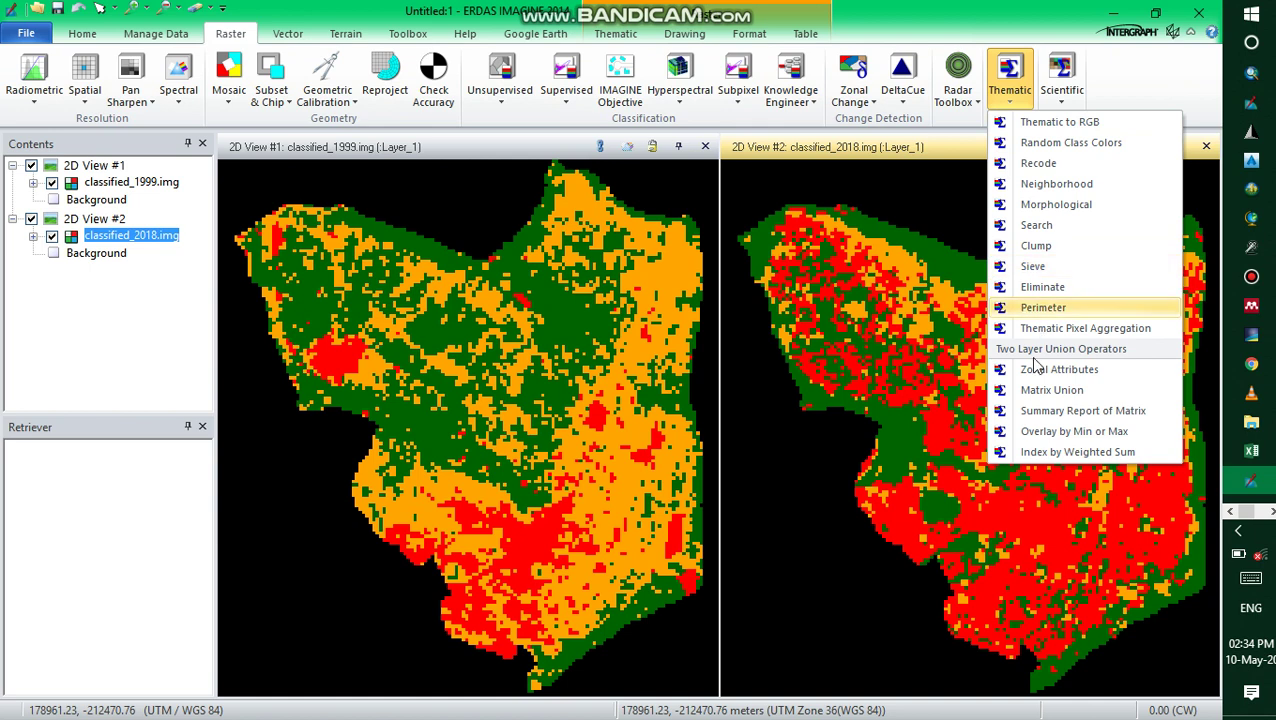
{"action": "left_click", "coordinate": [1045, 391]}
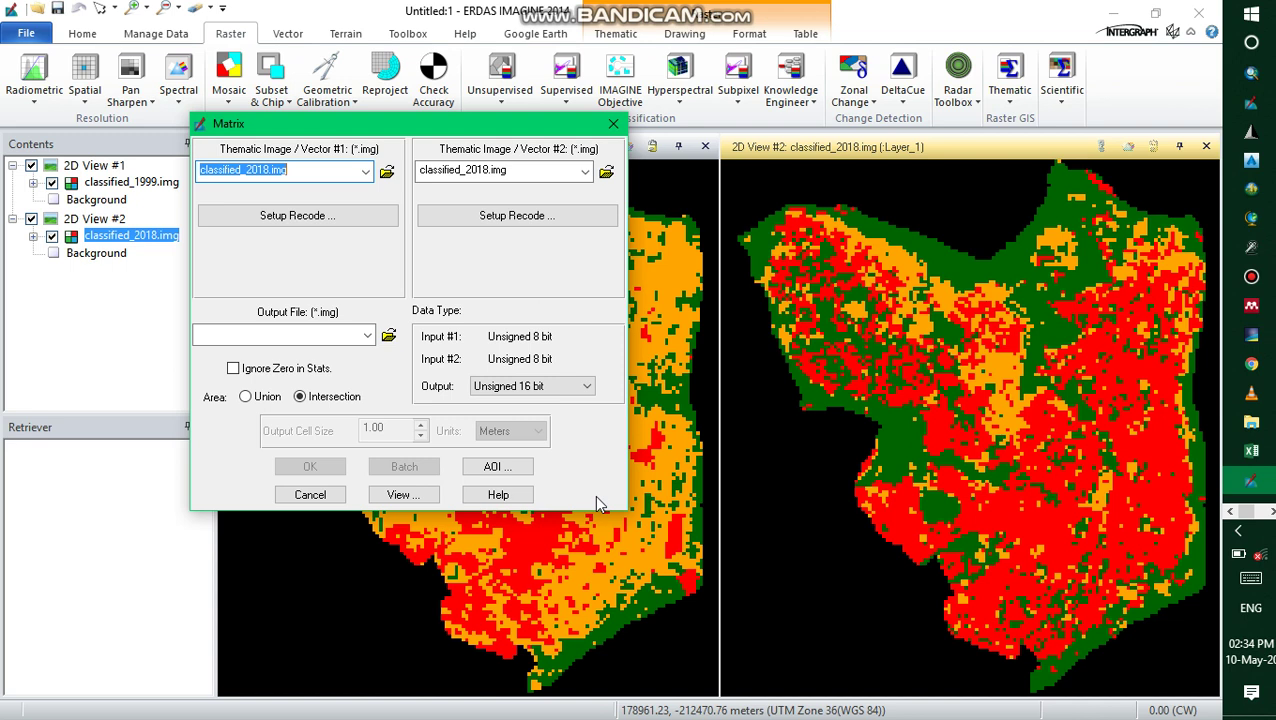
{"action": "left_click", "coordinate": [385, 176]}
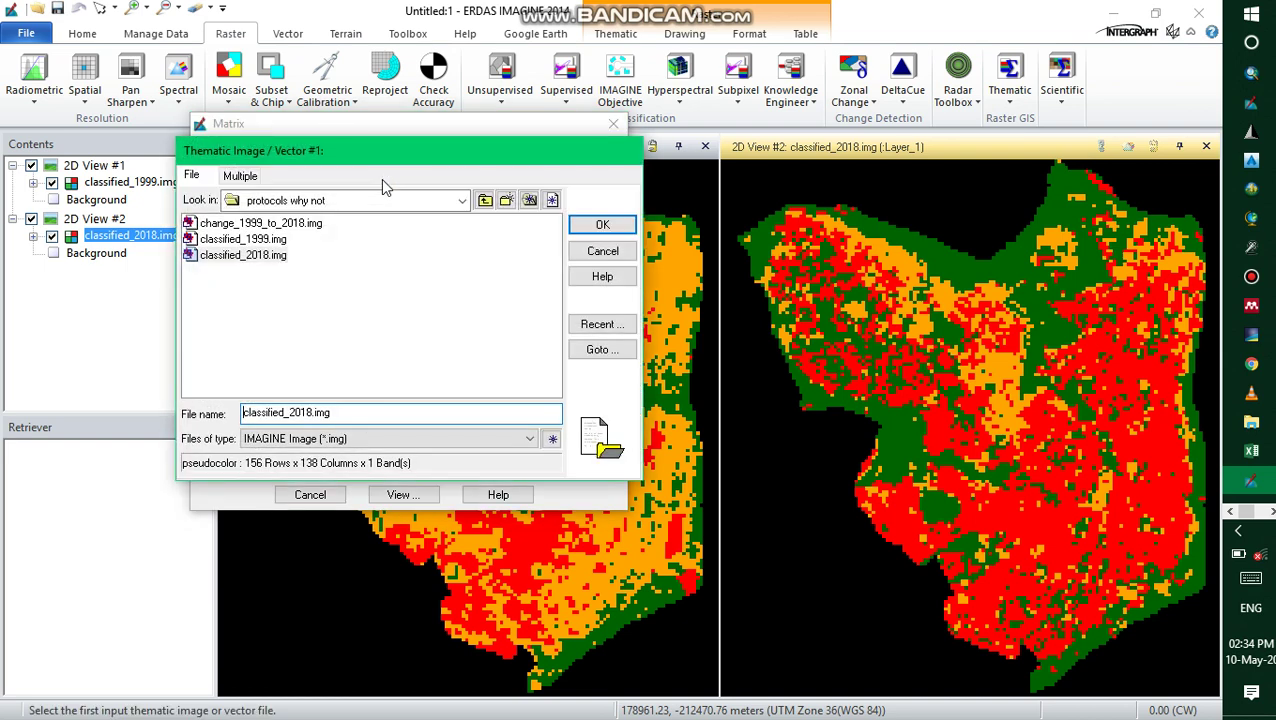
{"action": "left_click", "coordinate": [243, 240]}
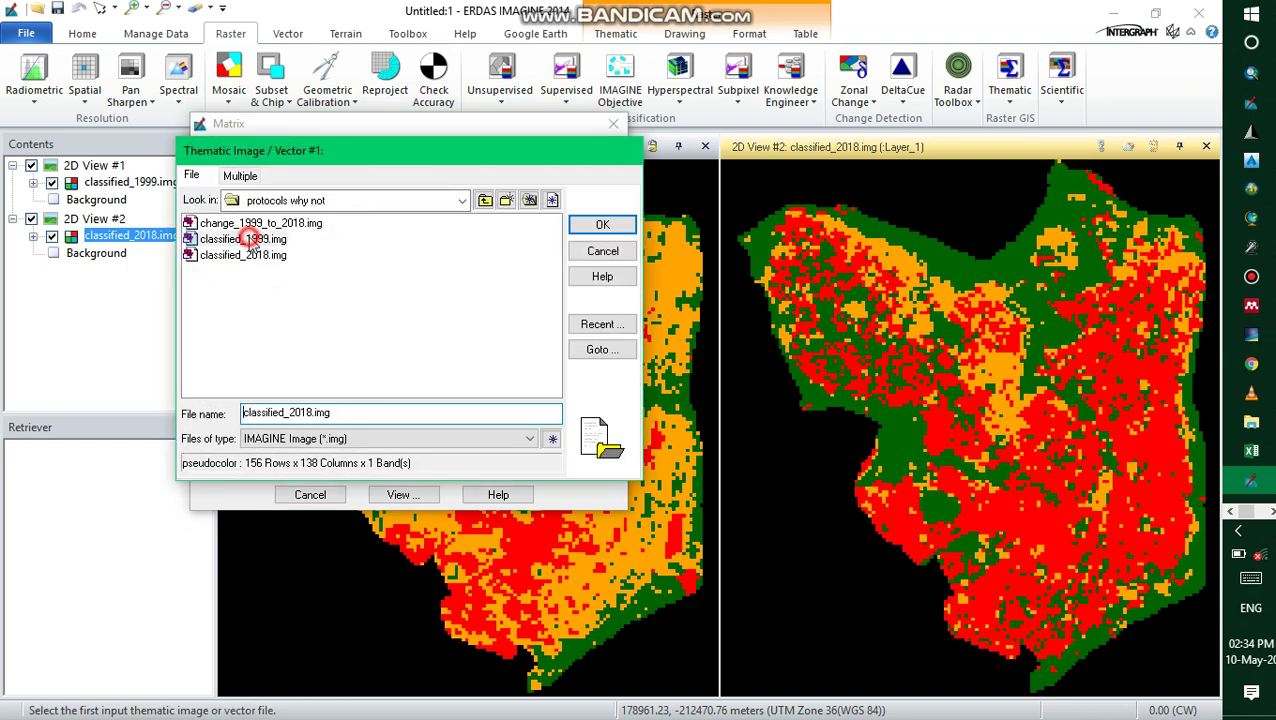
{"action": "left_click", "coordinate": [604, 226]}
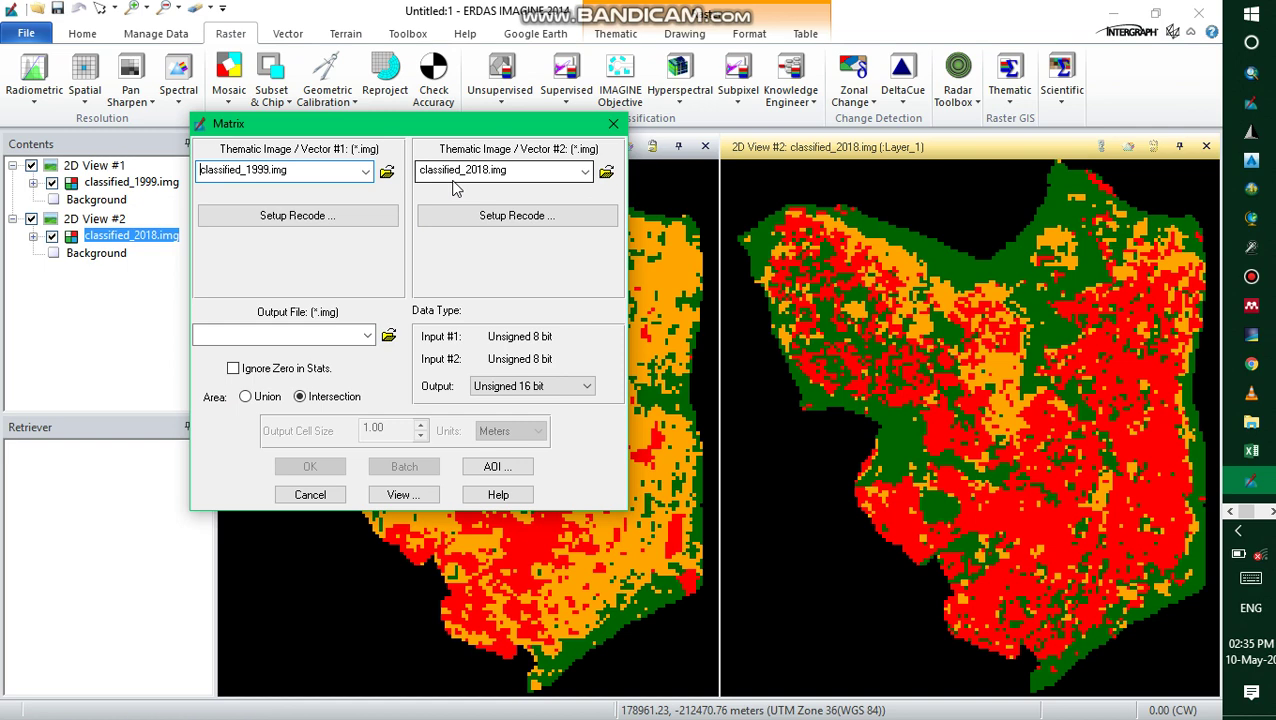
Step: Set the matrix output file to change.img in the D:/video/ directory
{"action": "left_click", "coordinate": [390, 337]}
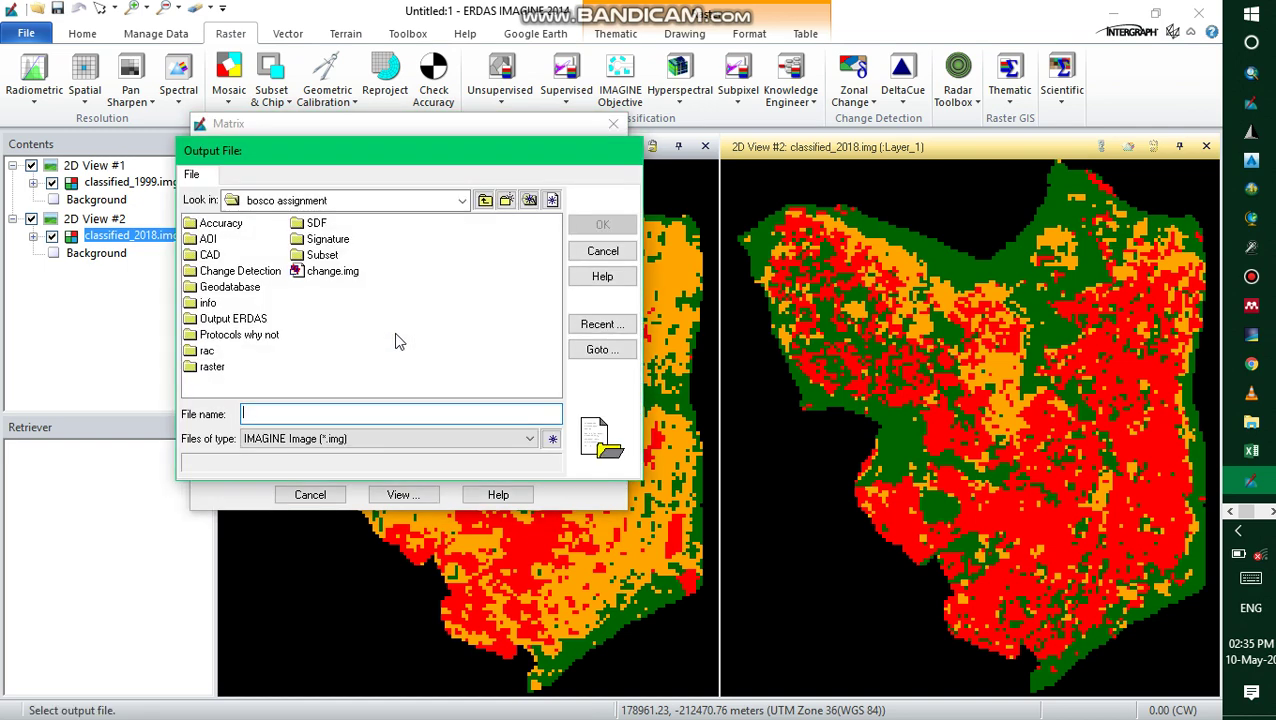
{"action": "left_click", "coordinate": [612, 352]}
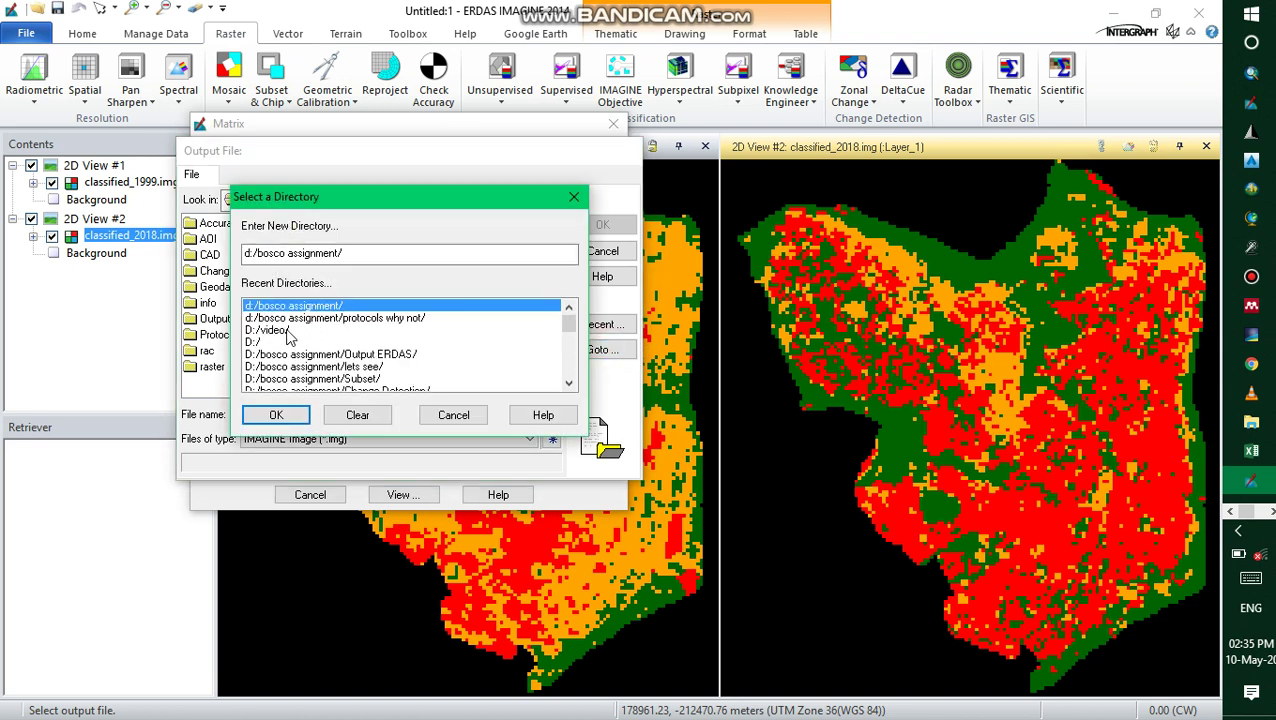
{"action": "left_click", "coordinate": [272, 330]}
{"action": "double_click", "coordinate": [272, 330]}
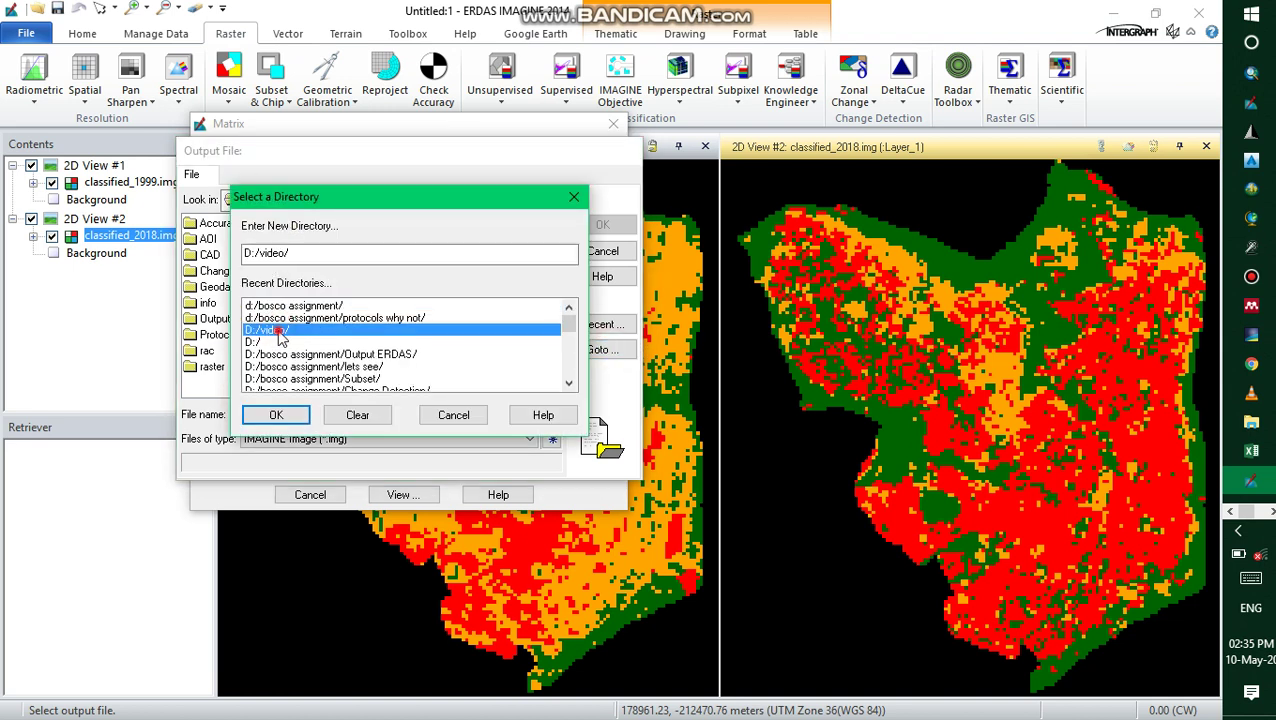
{"action": "left_click", "coordinate": [275, 418]}
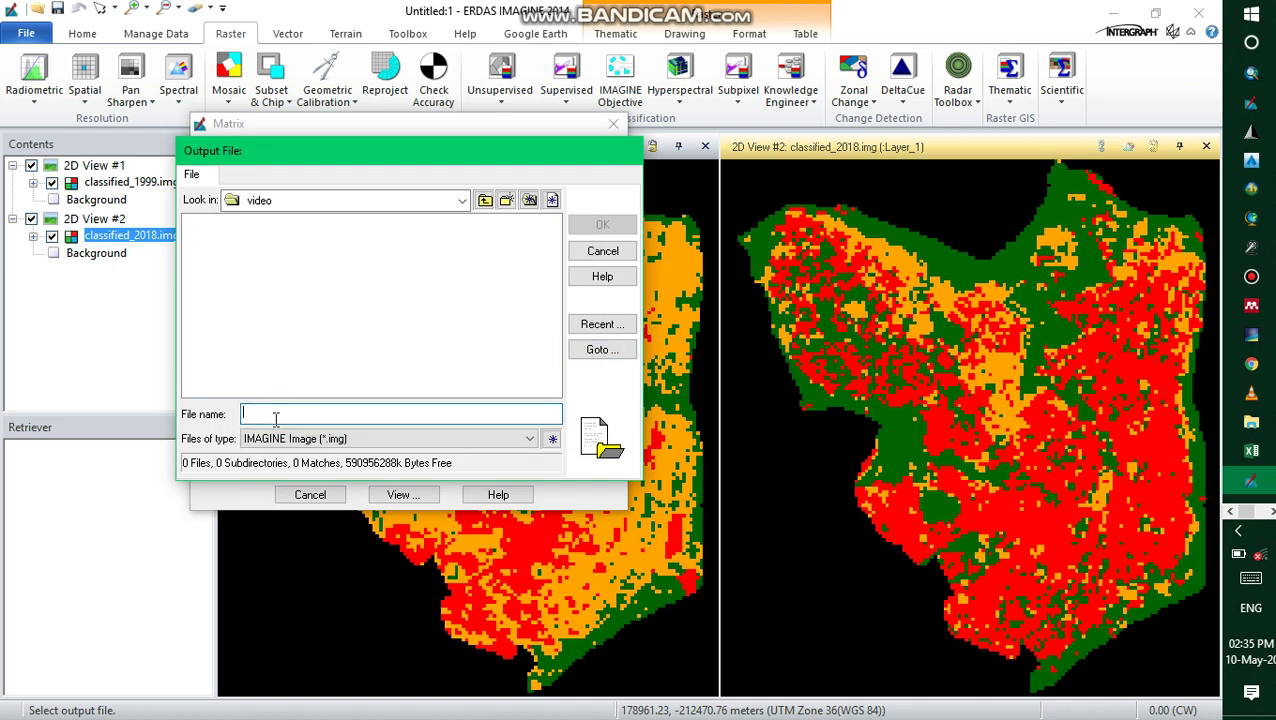
{"action": "type", "text": "c"}
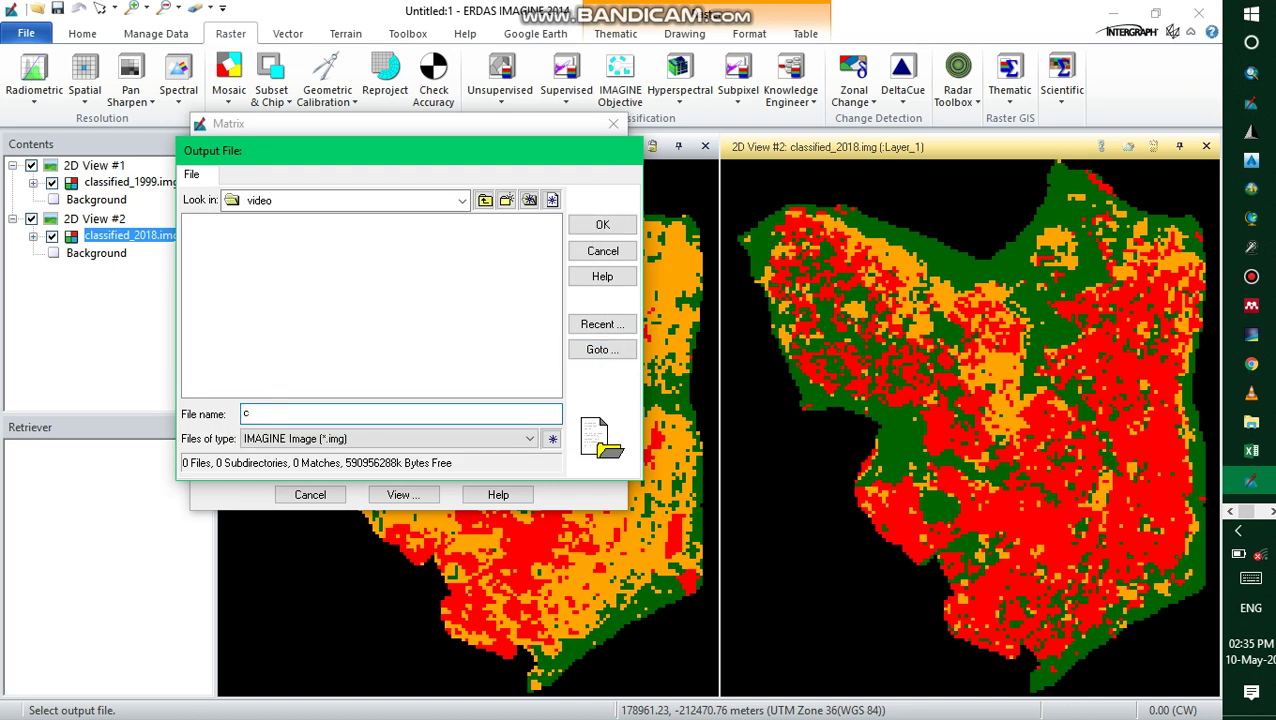
{"action": "type", "text": "hange"}
{"action": "left_click", "coordinate": [604, 226]}
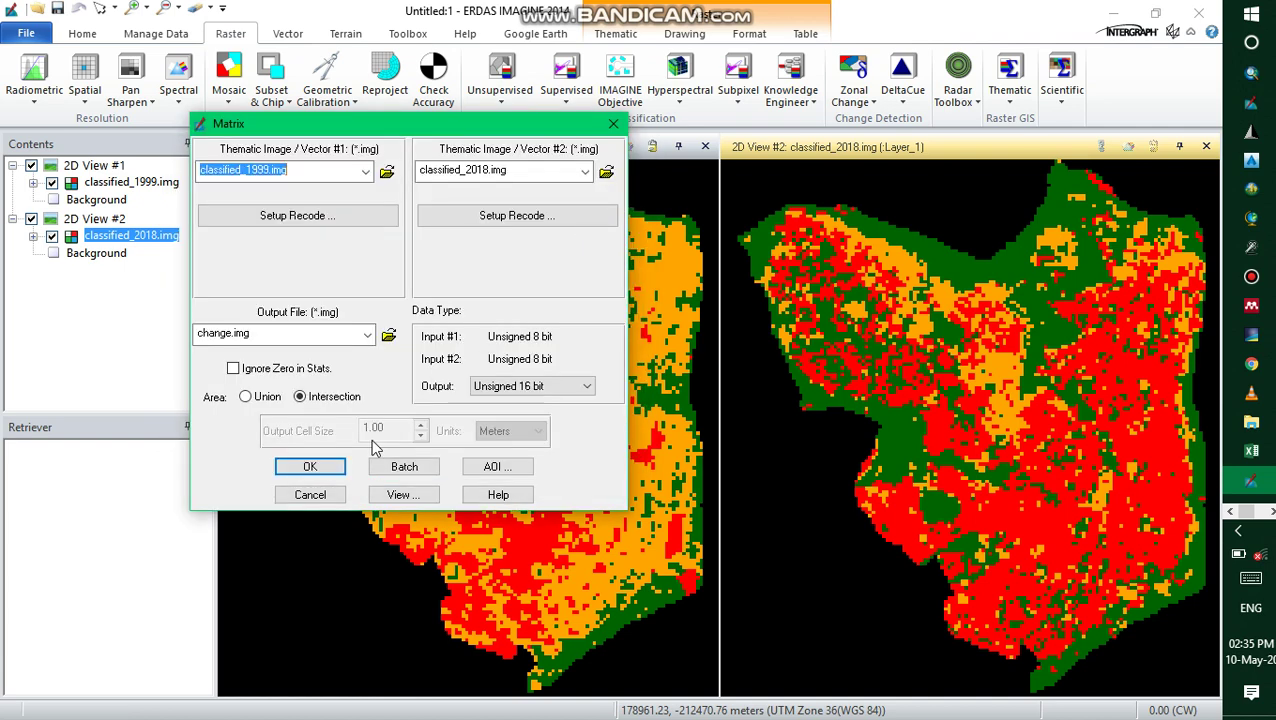
Step: Run the matrix union, dismiss the finished process and close the process list
{"action": "left_click", "coordinate": [308, 466]}
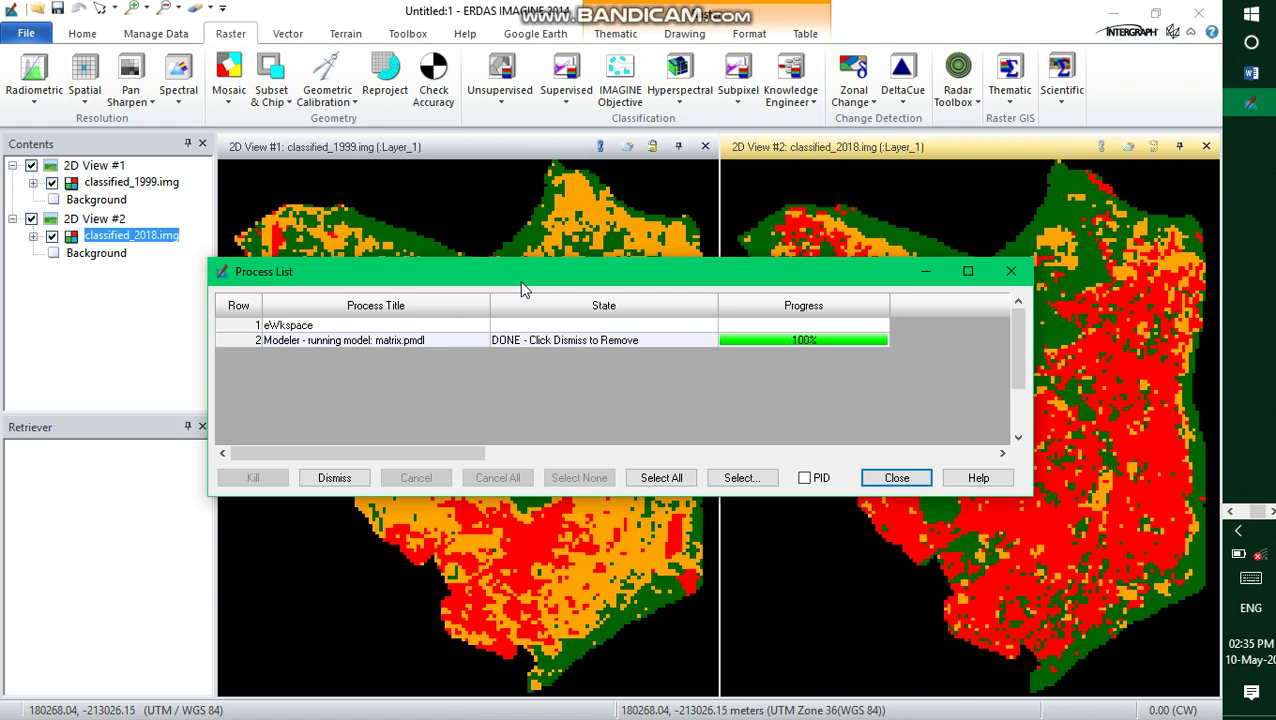
{"action": "left_click", "coordinate": [334, 488]}
{"action": "left_click", "coordinate": [335, 480]}
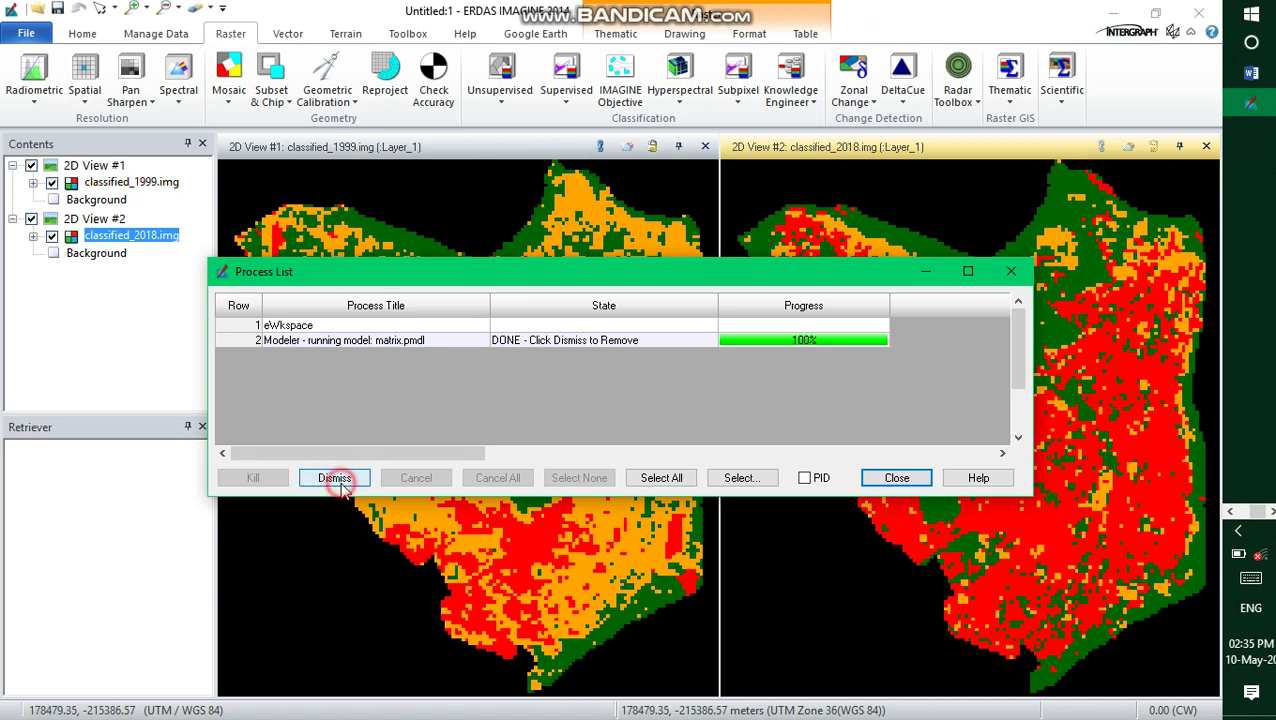
{"action": "left_click", "coordinate": [892, 479]}
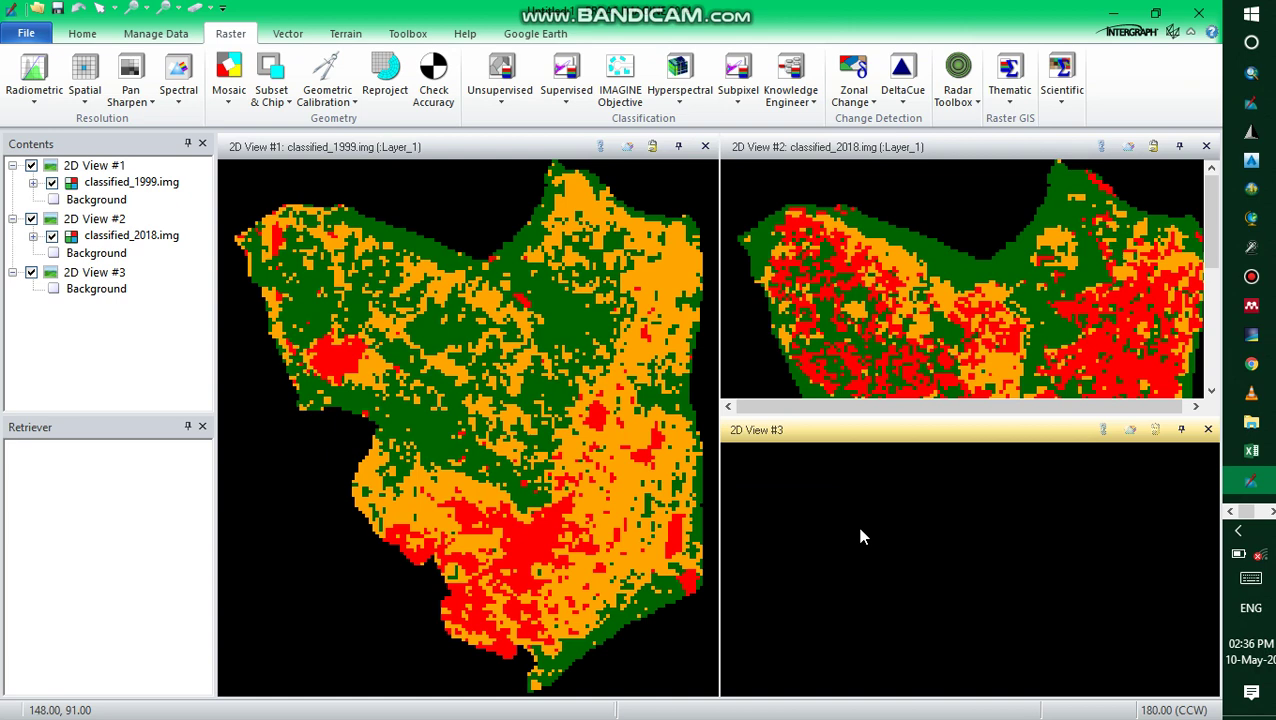
Step: Load the raster change.img from the D:/video/ directory into the empty 2D View #3 and fit it to the frame
{"action": "right_click", "coordinate": [861, 531]}
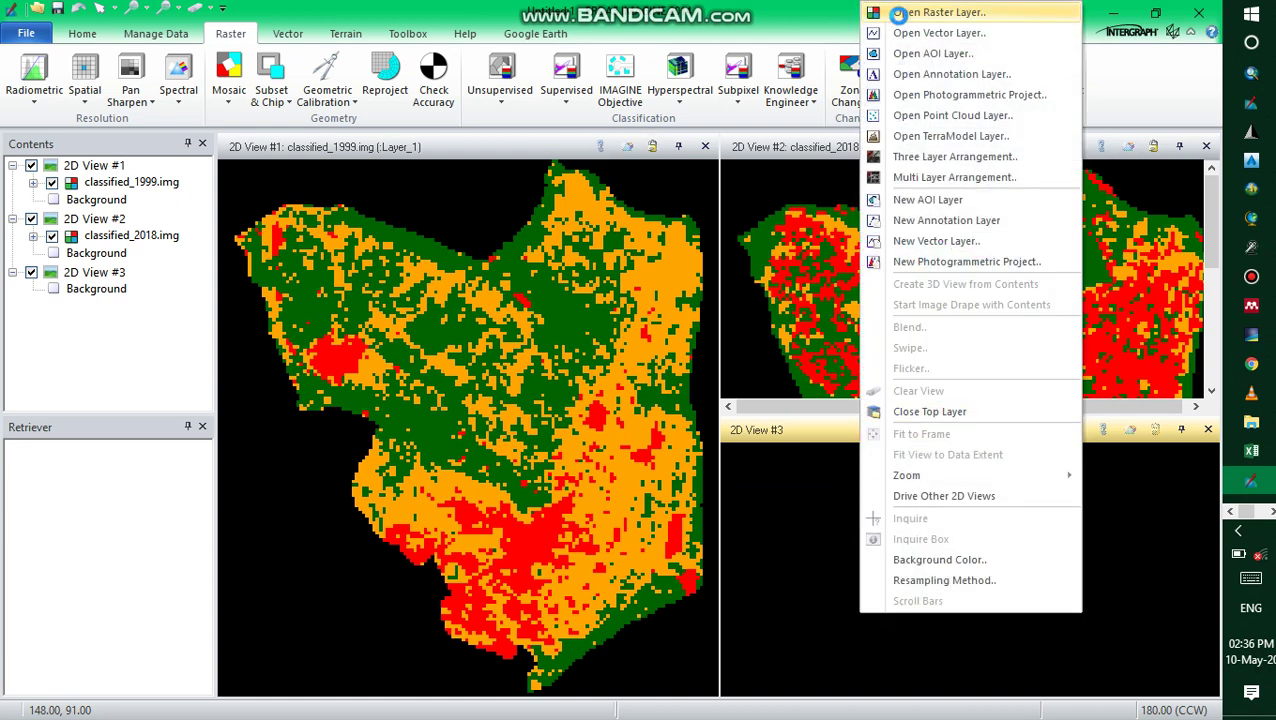
{"action": "left_click", "coordinate": [898, 13]}
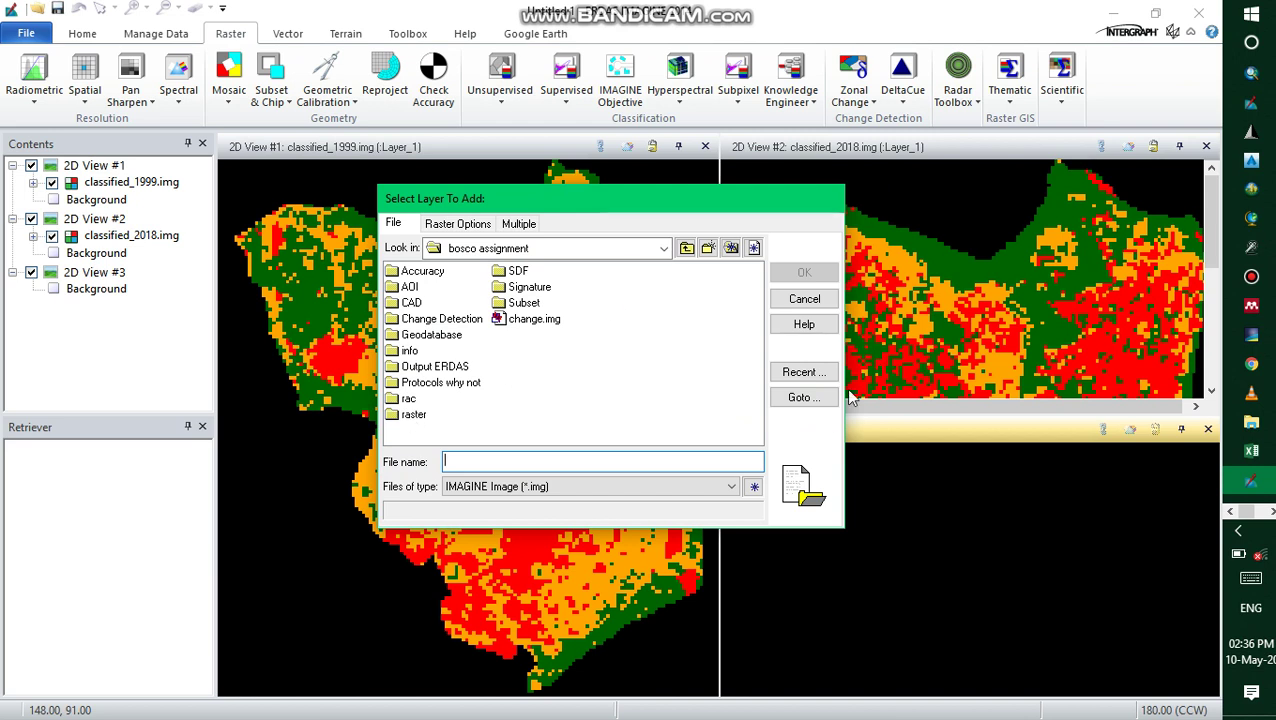
{"action": "left_click", "coordinate": [810, 397]}
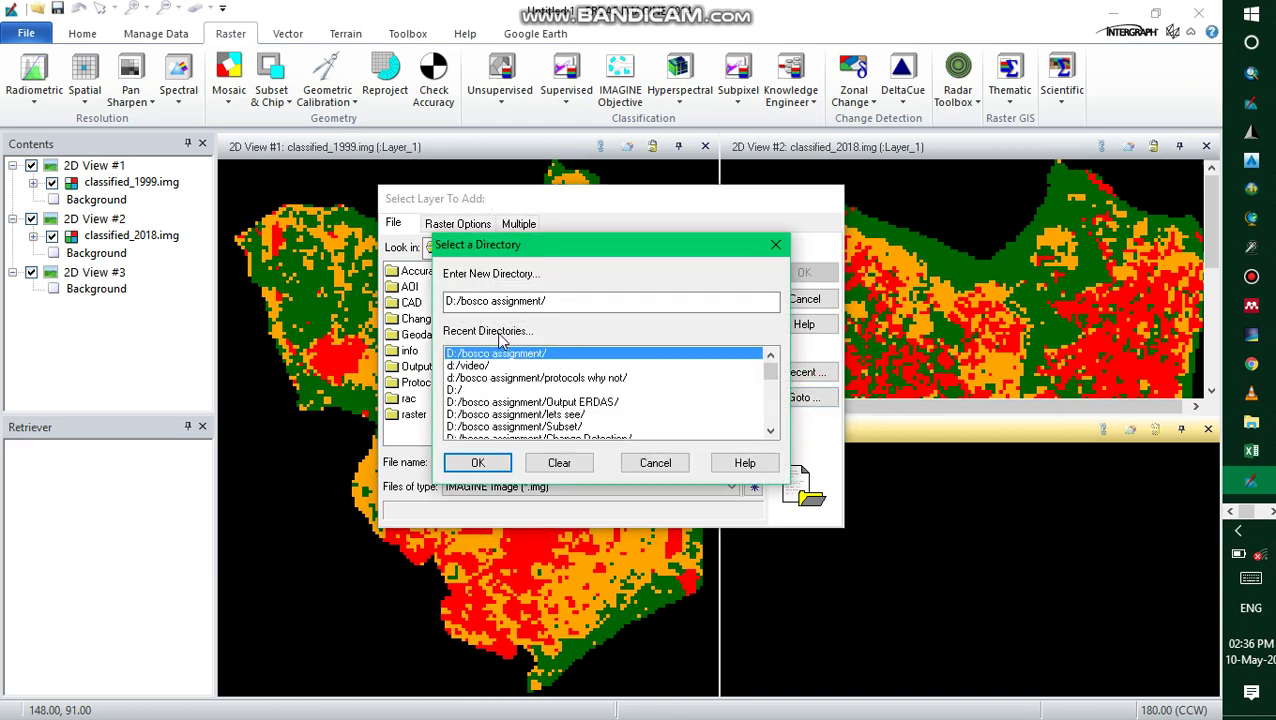
{"action": "left_click", "coordinate": [474, 366]}
{"action": "left_click", "coordinate": [477, 461]}
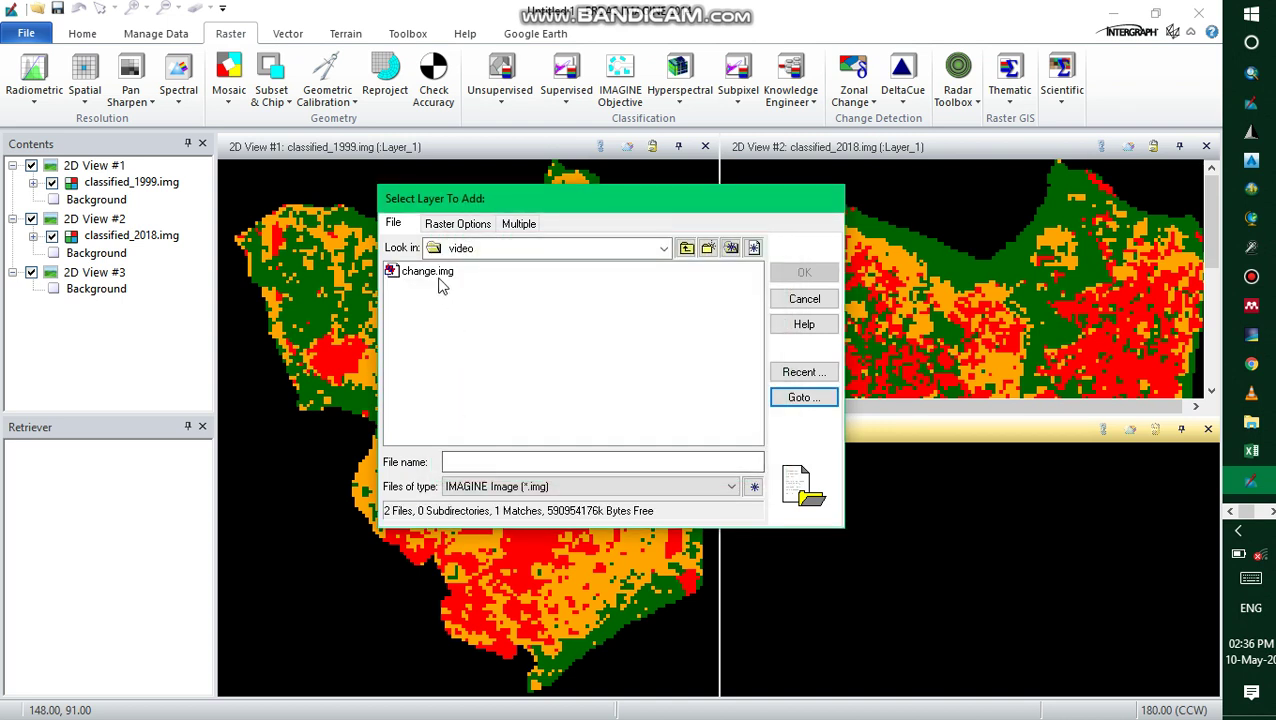
{"action": "left_click", "coordinate": [427, 271]}
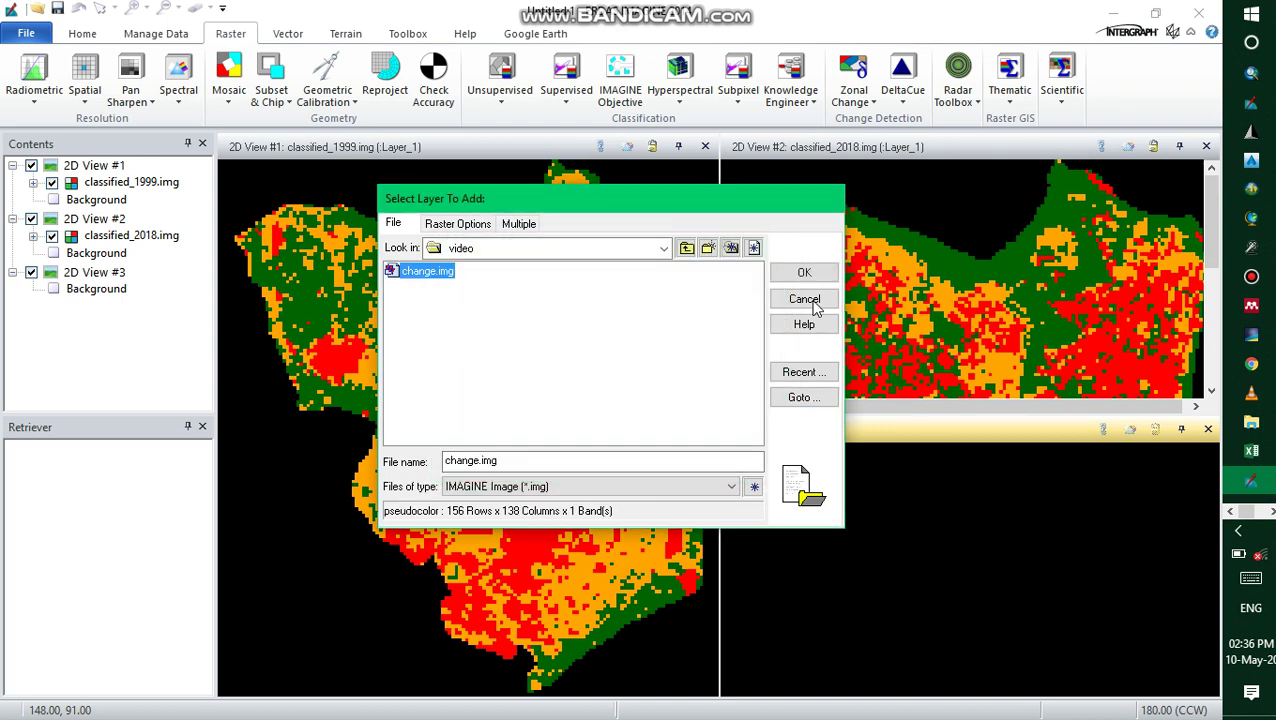
{"action": "left_click", "coordinate": [805, 272]}
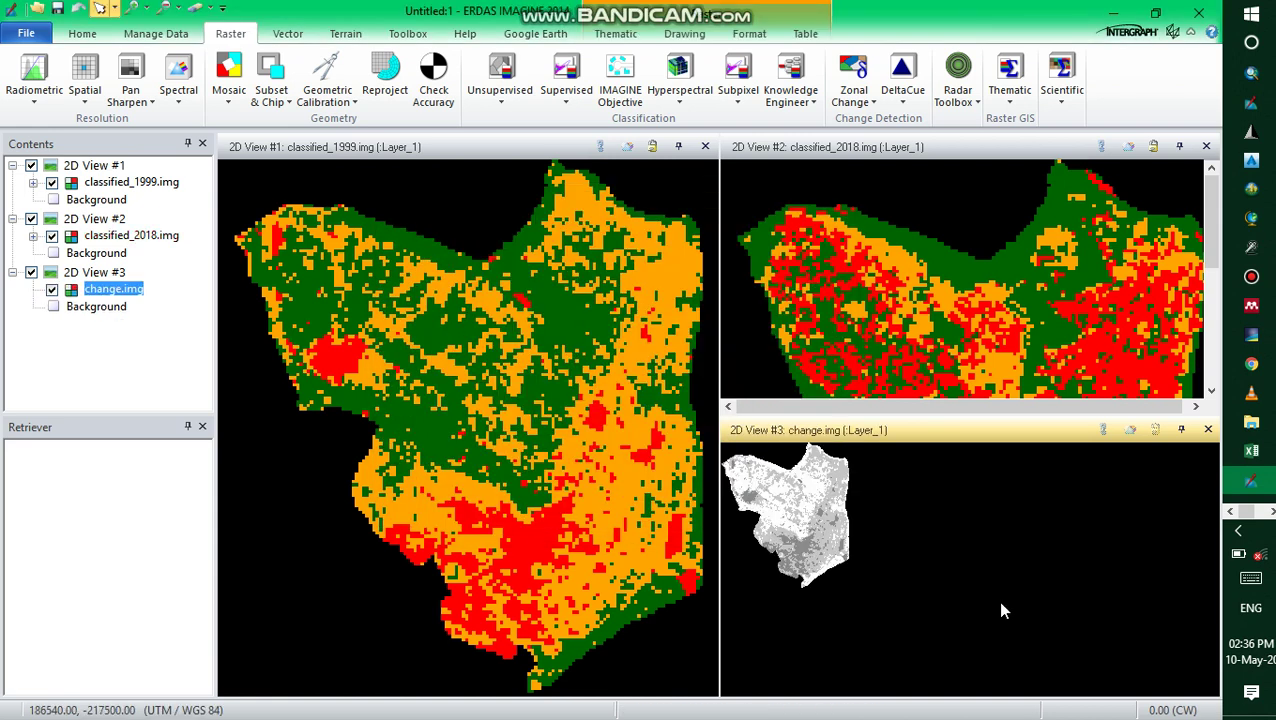
{"action": "left_click", "coordinate": [917, 595]}
{"action": "right_click", "coordinate": [917, 595]}
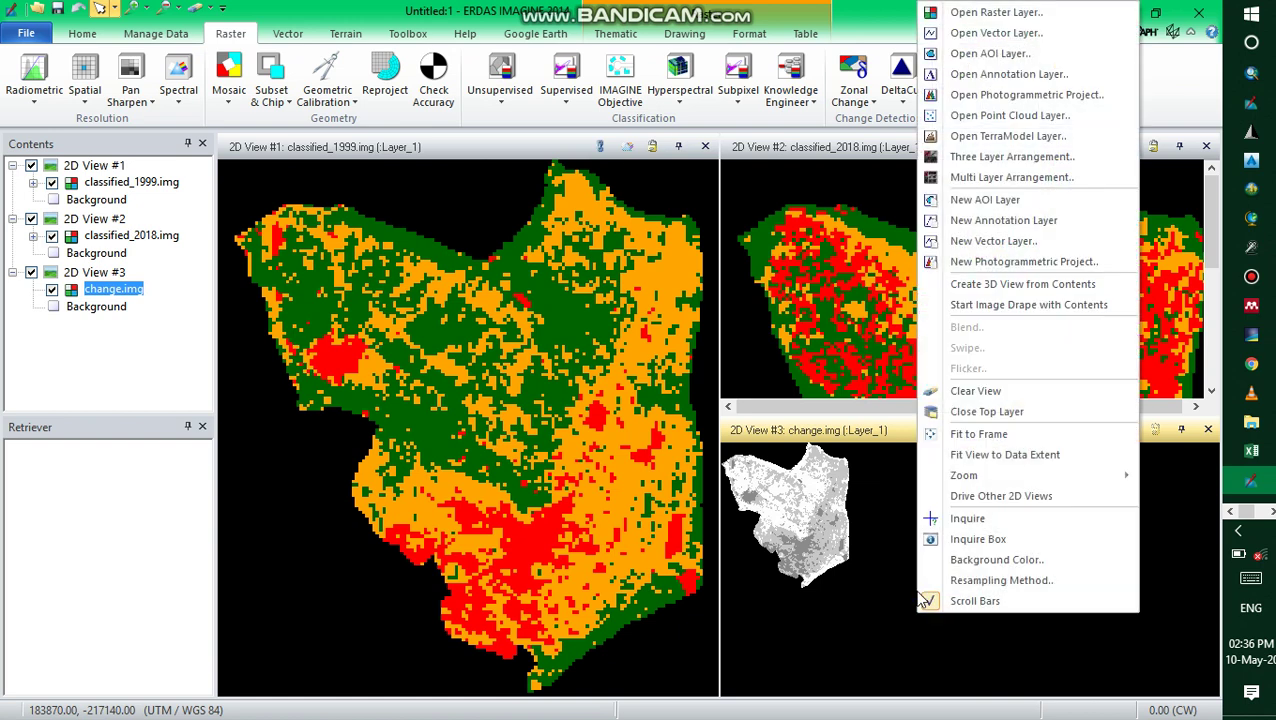
{"action": "left_click", "coordinate": [978, 434]}
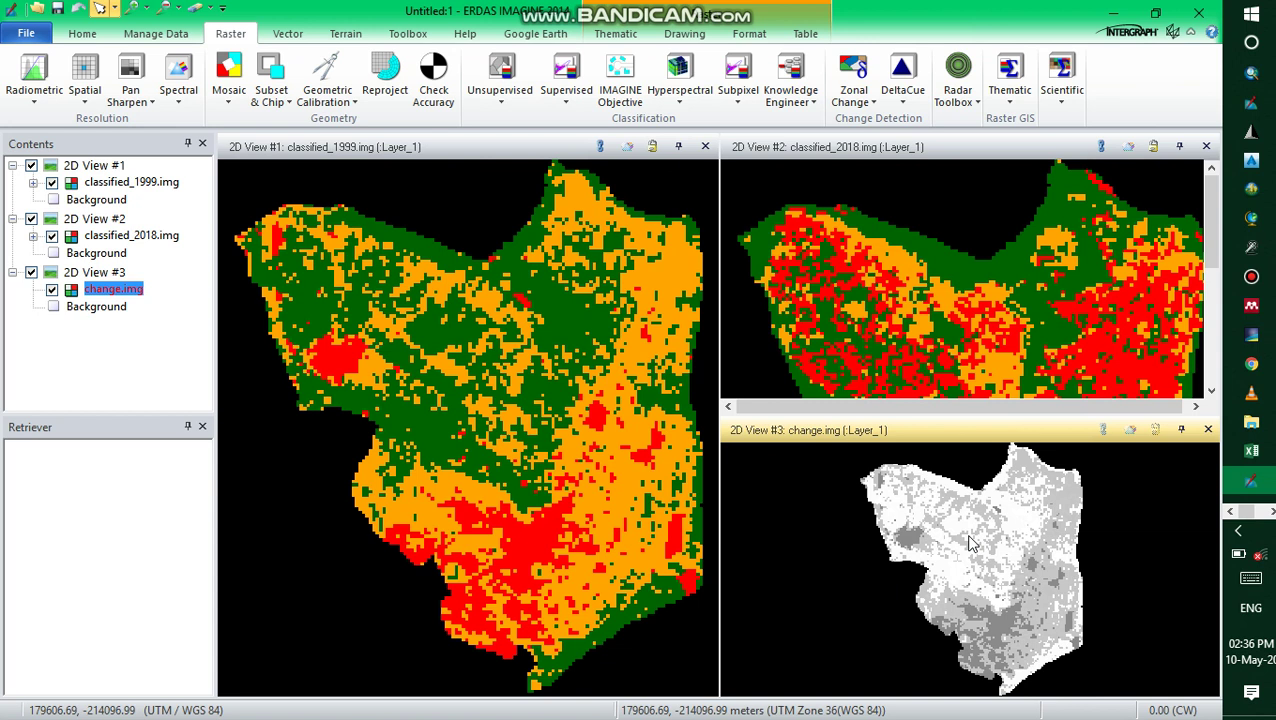
Step: Display the attribute table of change.img and enlarge it to show more rows
{"action": "left_click", "coordinate": [115, 289]}
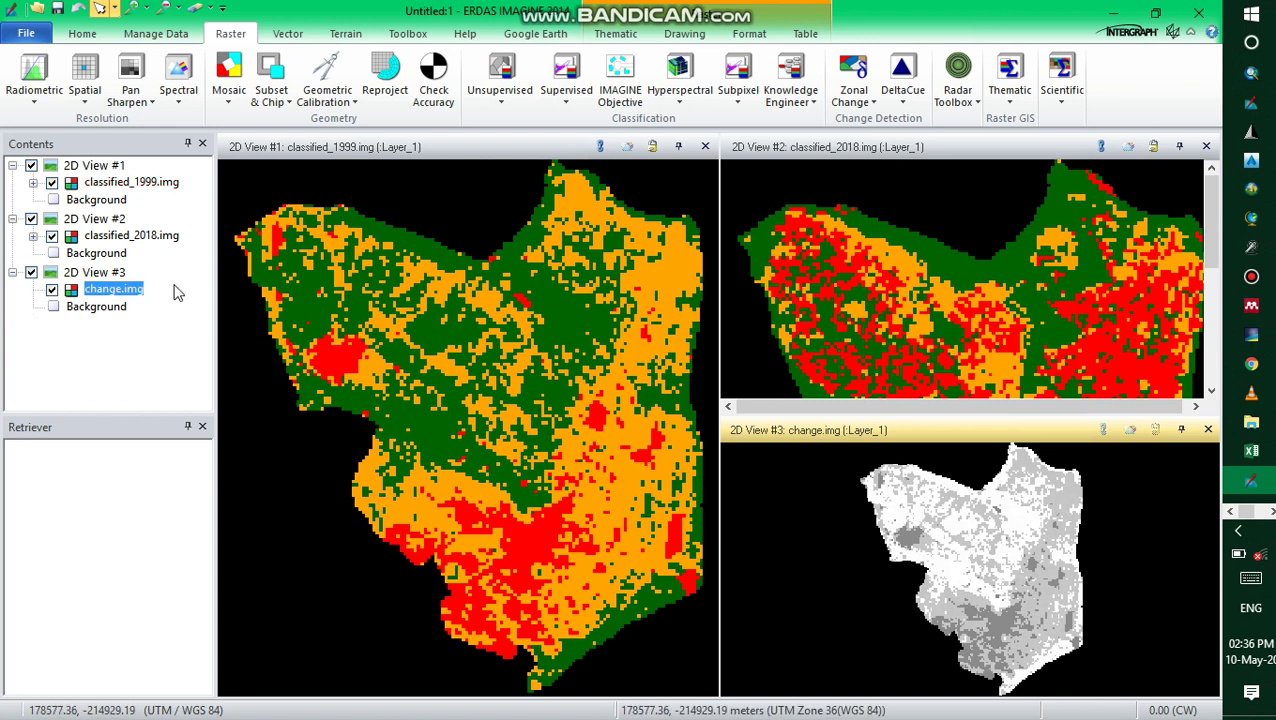
{"action": "right_click", "coordinate": [118, 290]}
{"action": "left_click", "coordinate": [171, 302]}
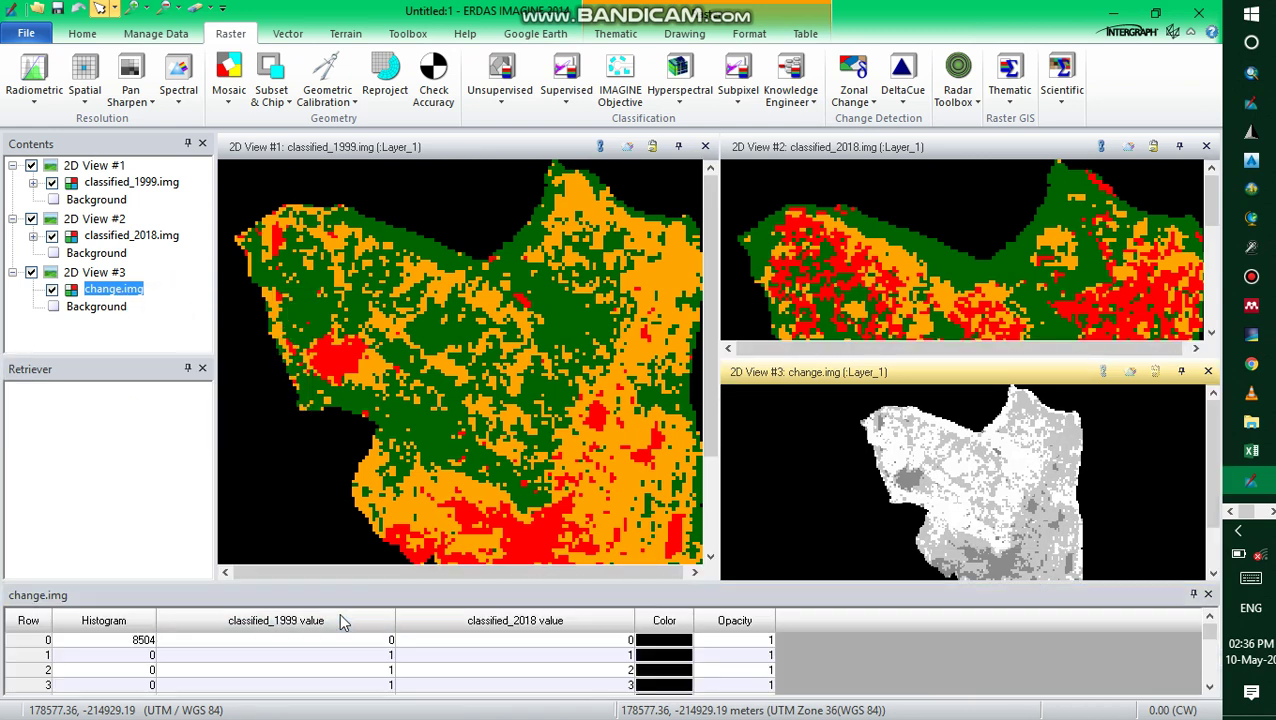
{"action": "left_click_drag", "start_coordinate": [276, 583], "coordinate": [300, 418]}
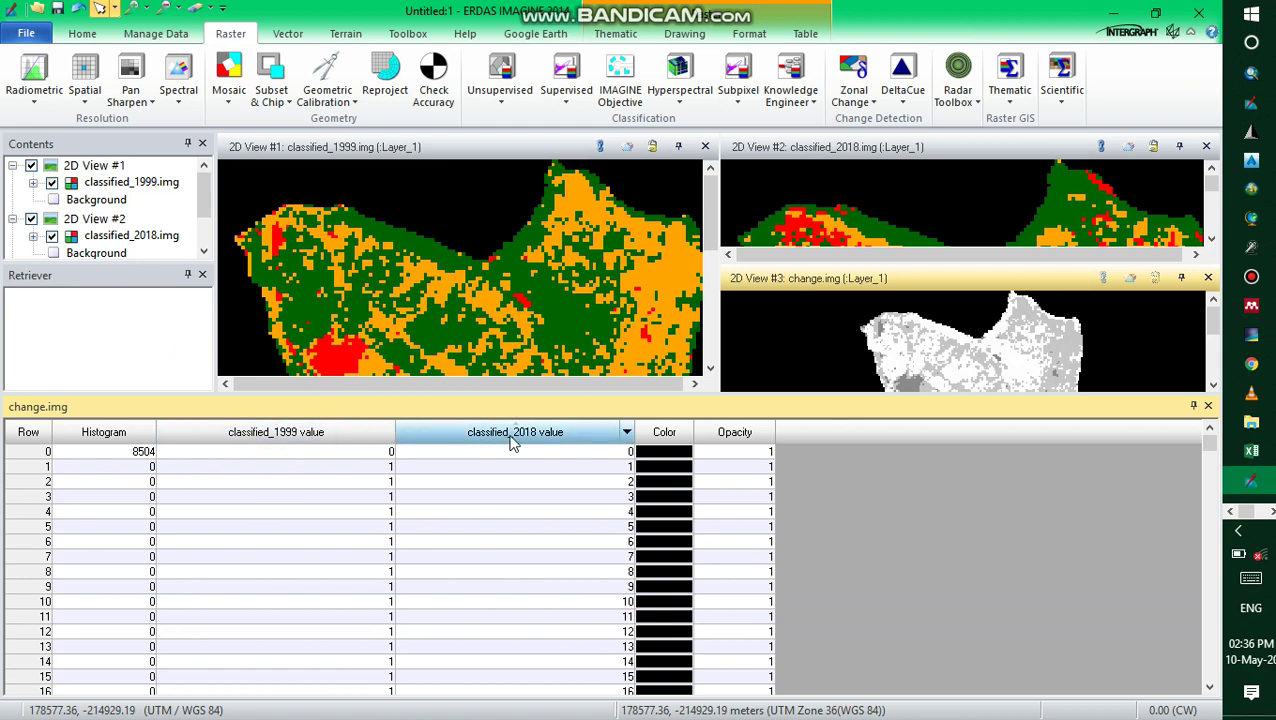
Step: Sort the change.img attribute table by the Histogram column in descending order
{"action": "right_click", "coordinate": [96, 440]}
{"action": "mouse_move", "coordinate": [152, 497]}
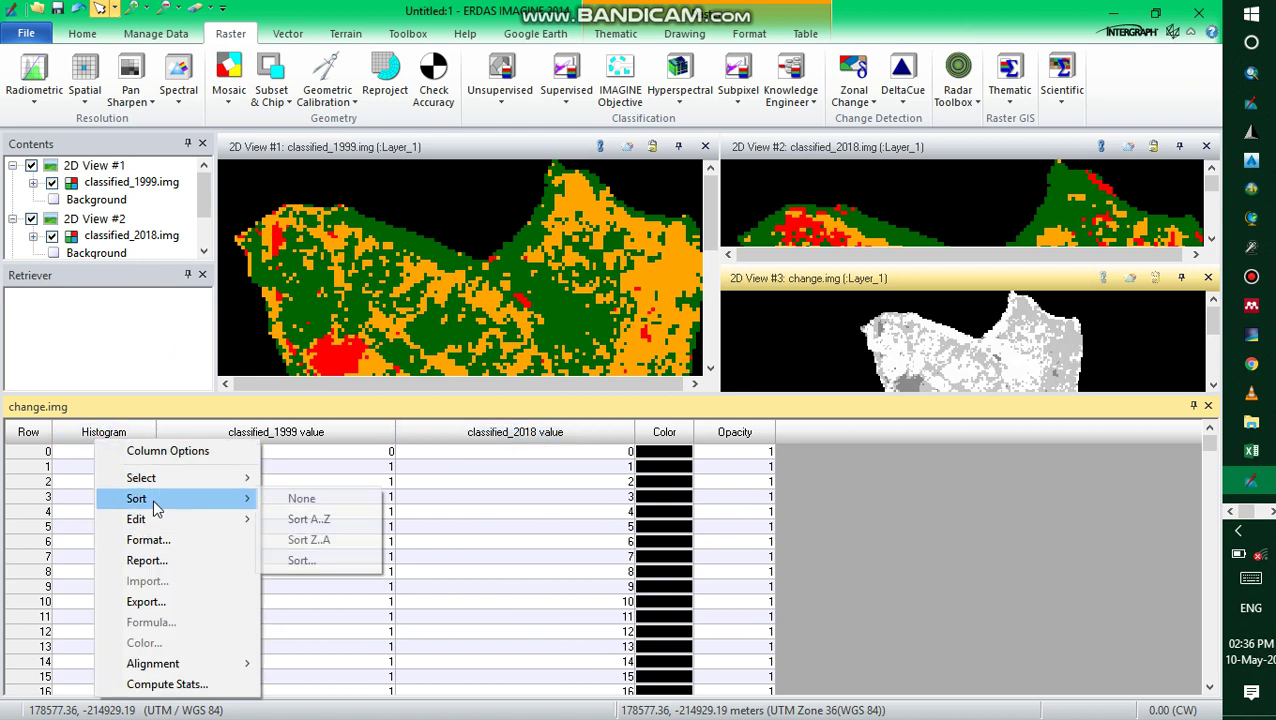
{"action": "left_click", "coordinate": [300, 541]}
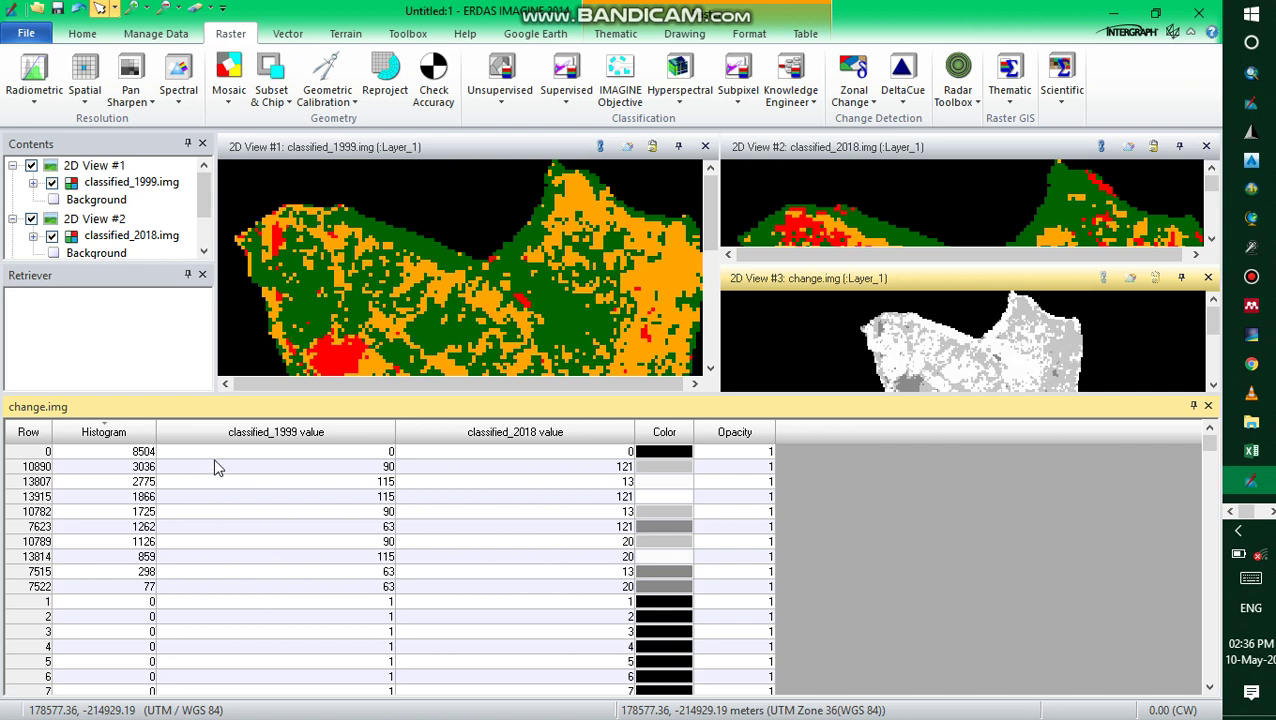
Step: Add an area column in hectares named Change to the change.img attribute table
{"action": "left_click", "coordinate": [806, 36]}
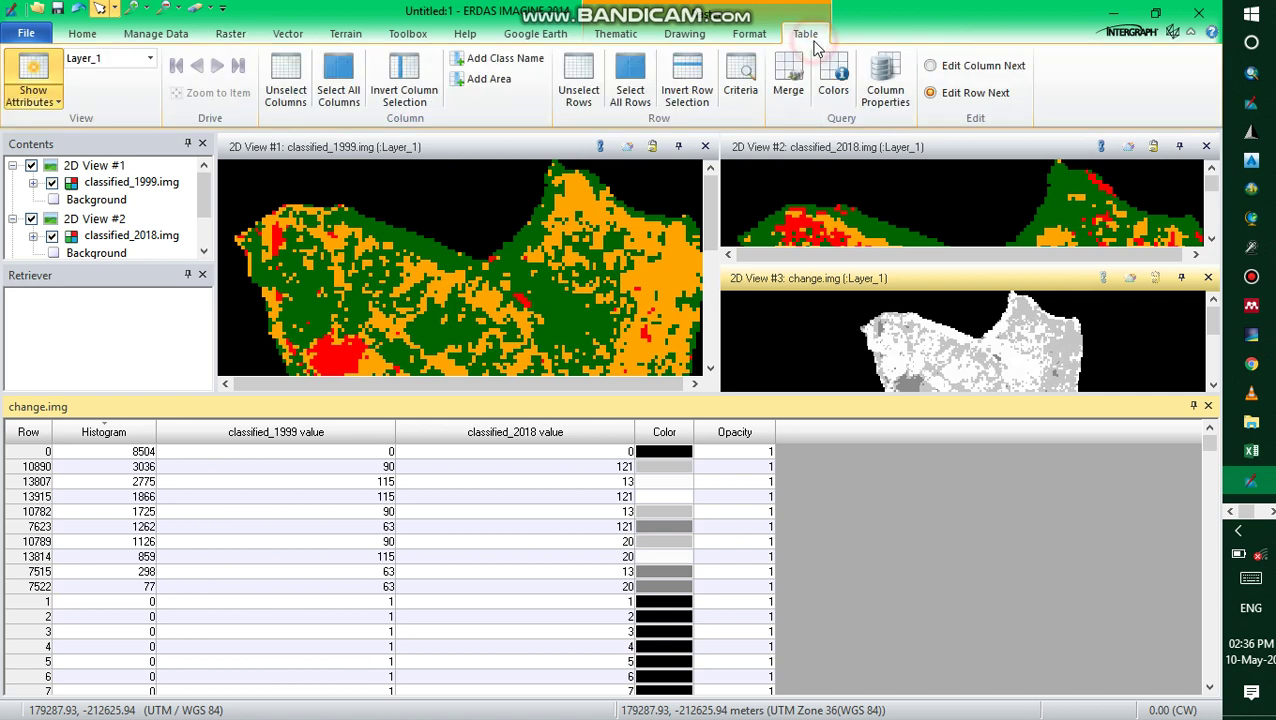
{"action": "left_click", "coordinate": [483, 80]}
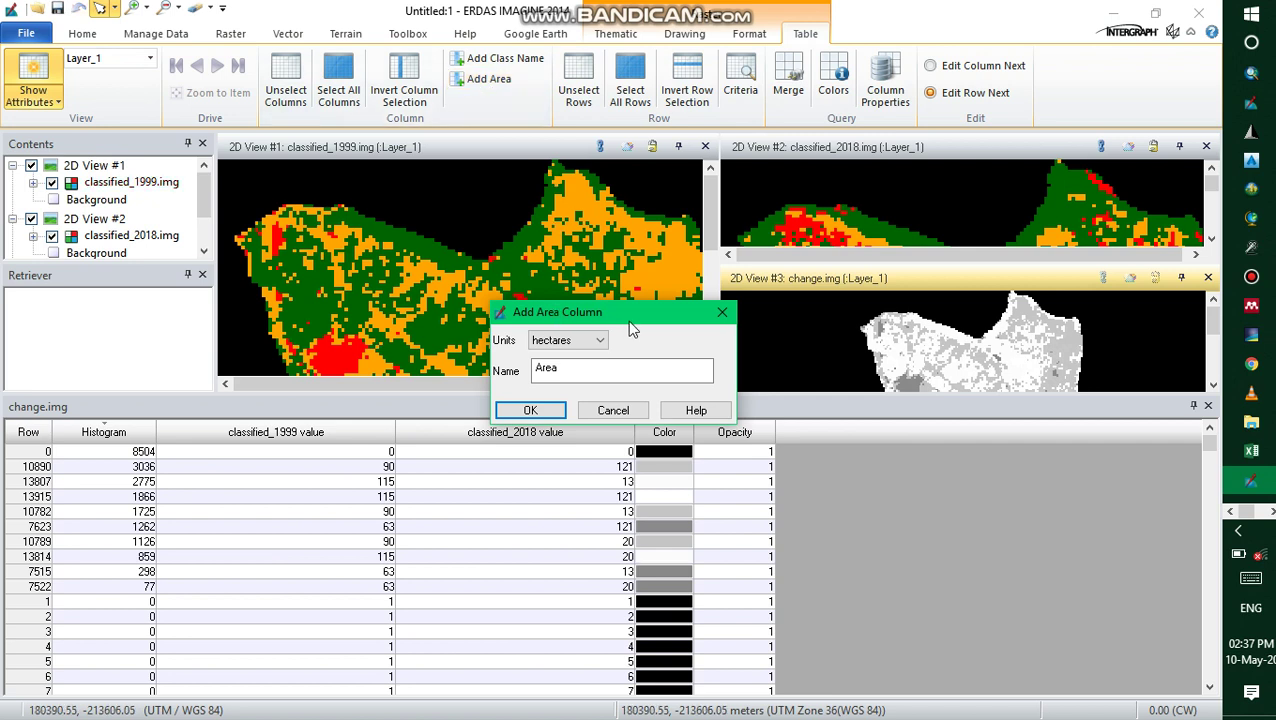
{"action": "left_click", "coordinate": [565, 367]}
{"action": "key", "text": "BackSpace"}
{"action": "key", "text": "BackSpace"}
{"action": "key", "text": "BackSpace"}
{"action": "key", "text": "BackSpace"}
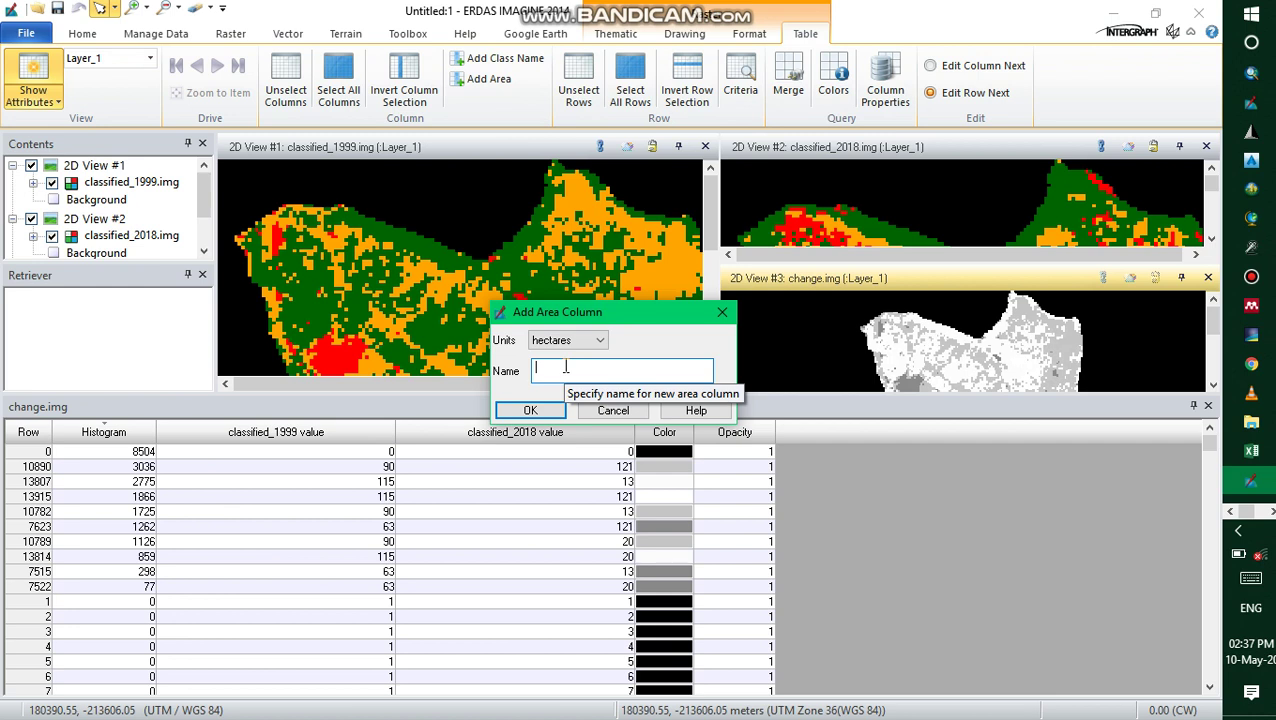
{"action": "type", "text": "Change"}
{"action": "left_click", "coordinate": [535, 413]}
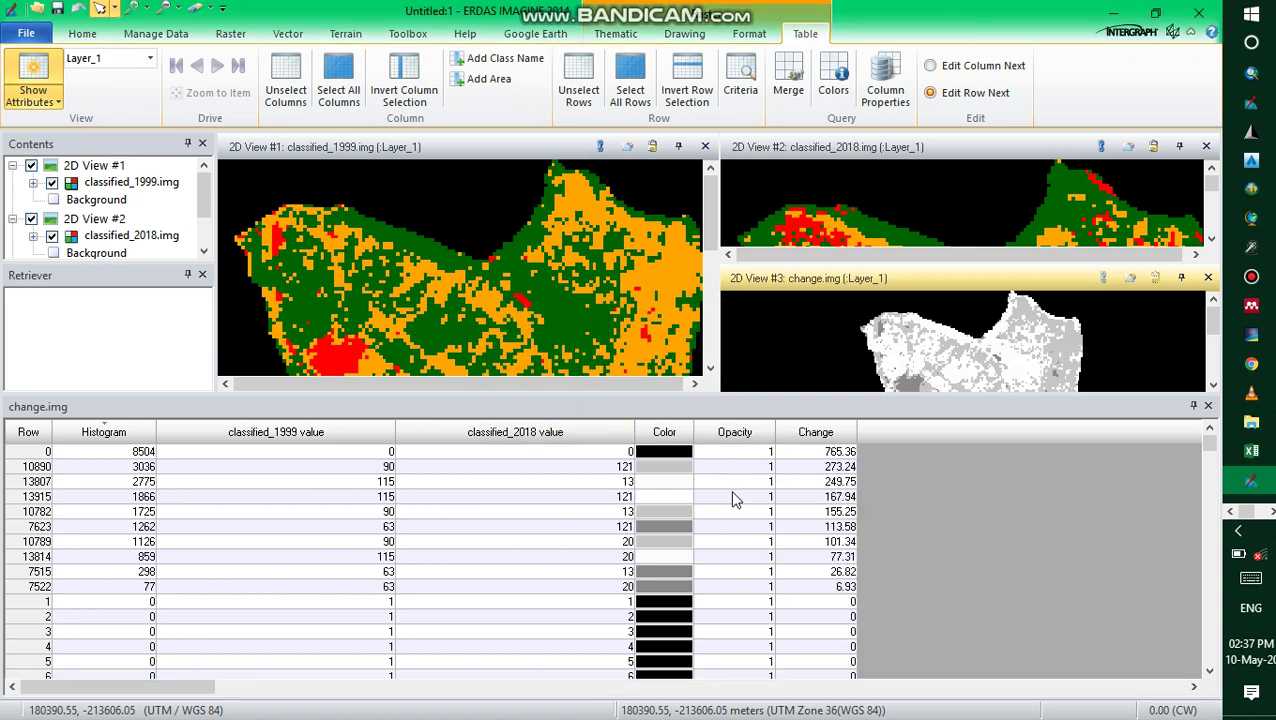
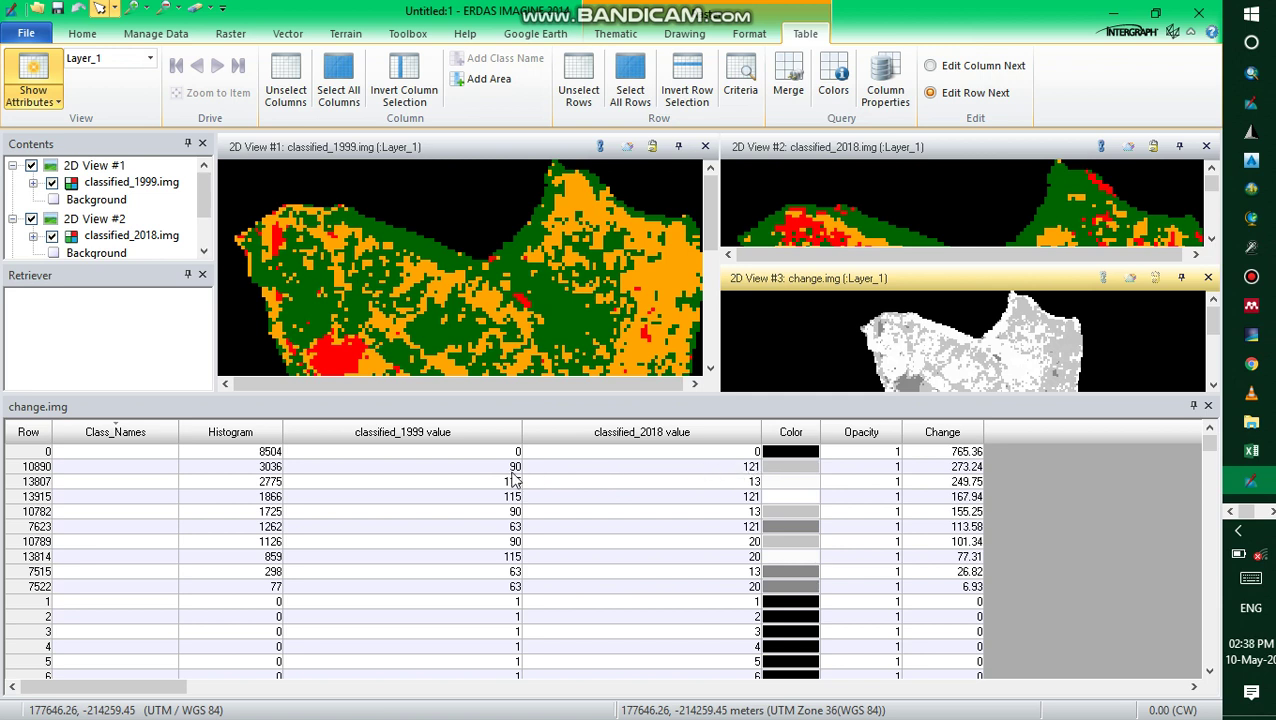
Step: Enter the class name "Baresoil to built up/ change" for row 10890 in the Class_Names column
{"action": "left_click", "coordinate": [136, 466]}
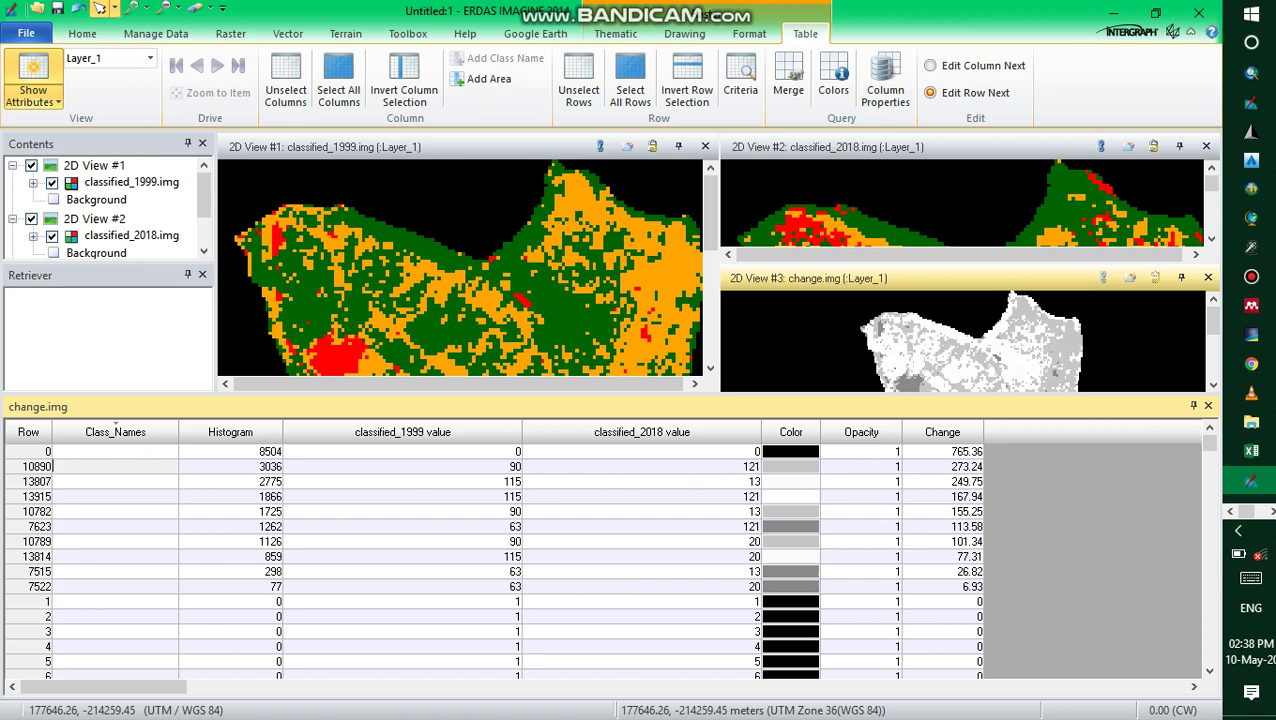
{"action": "type", "text": "Baresoil to built up/ chang"}
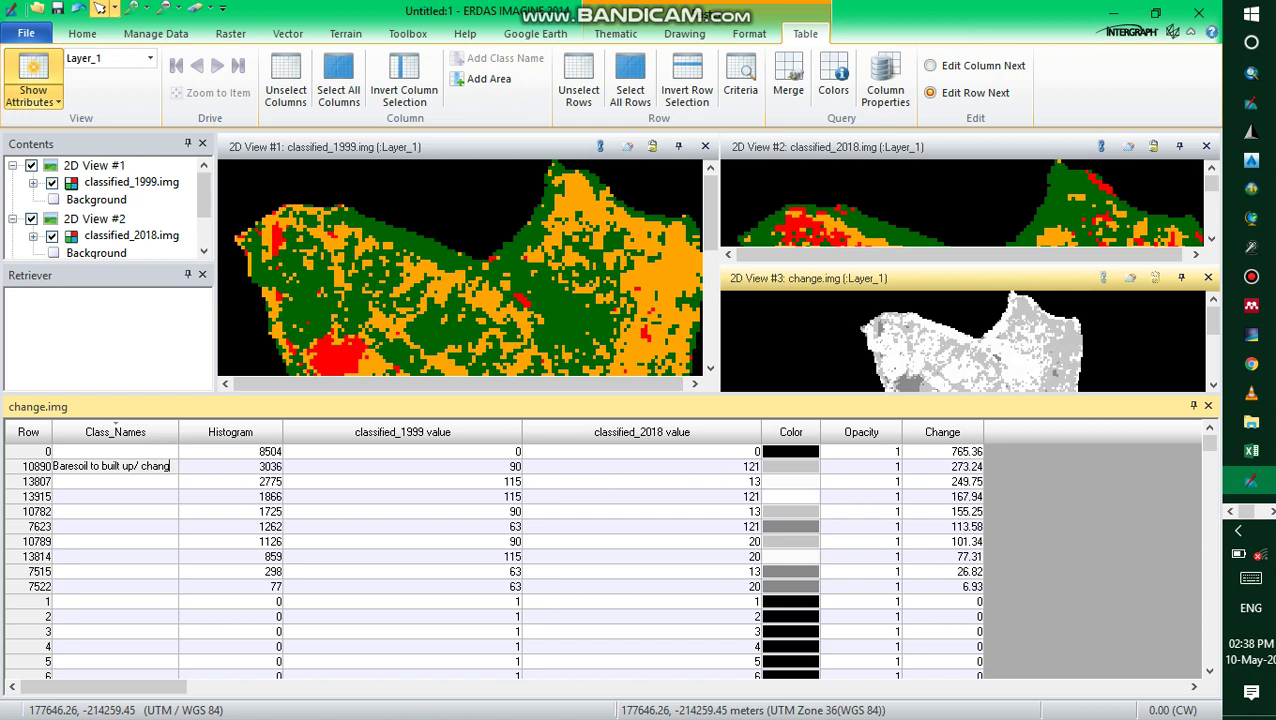
{"action": "type", "text": "e"}
{"action": "key", "text": "Return"}
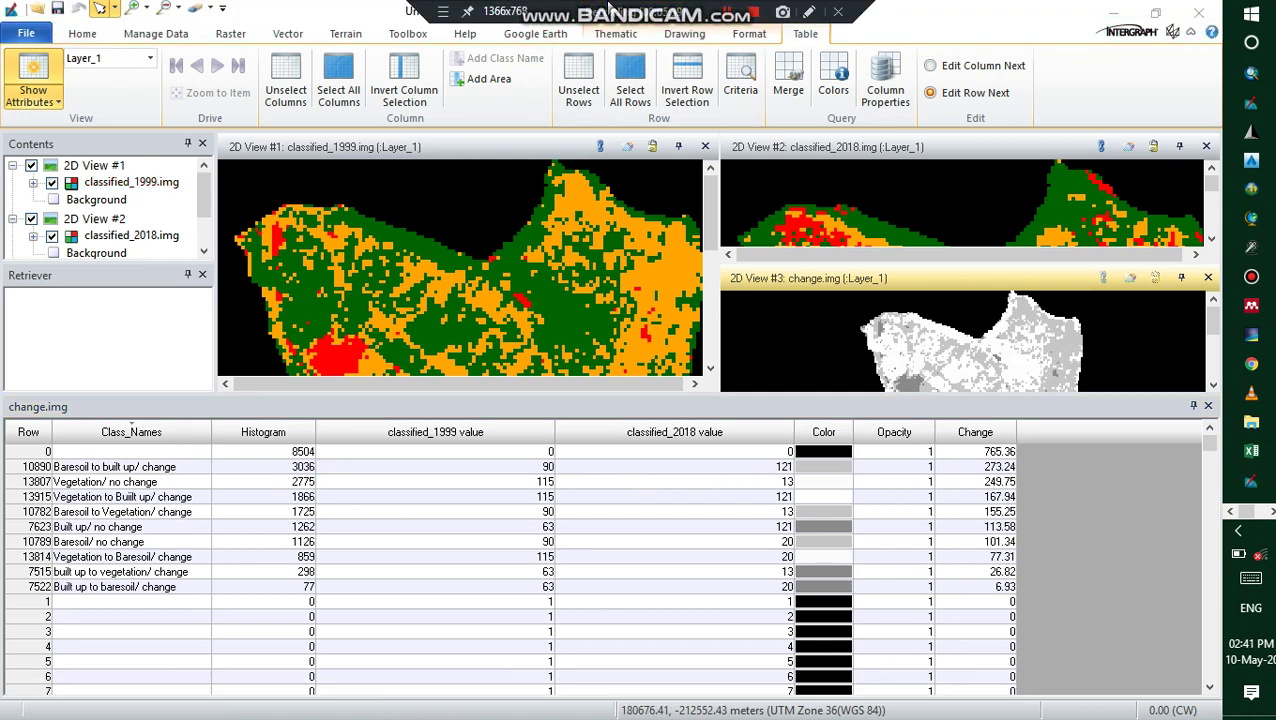